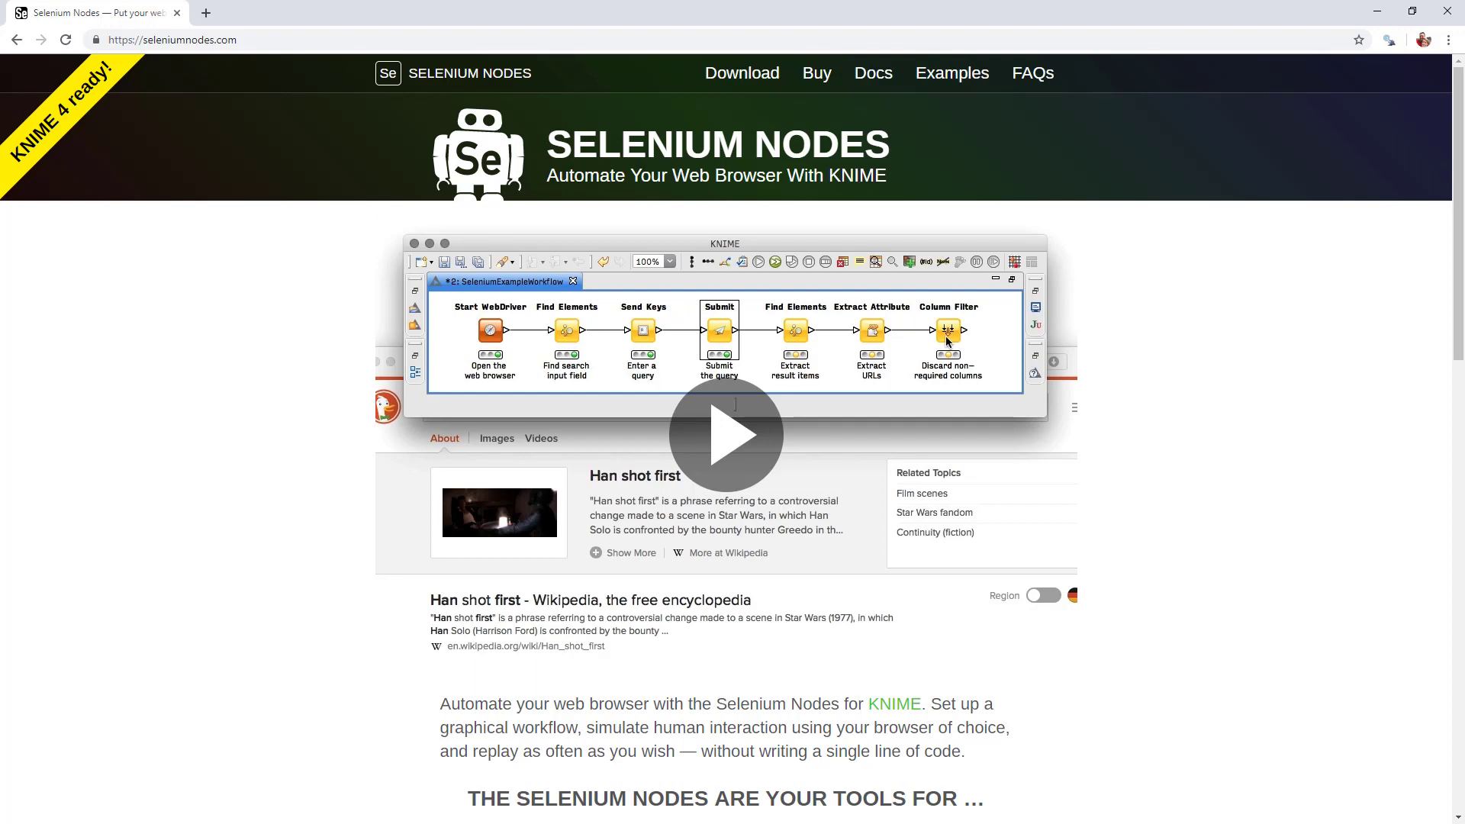
Switch from the Selenium Nodes website to KNIME and examine the WebDriver Factory node's browser configuration
{"action": "left_click", "coordinate": [1378, 12]}
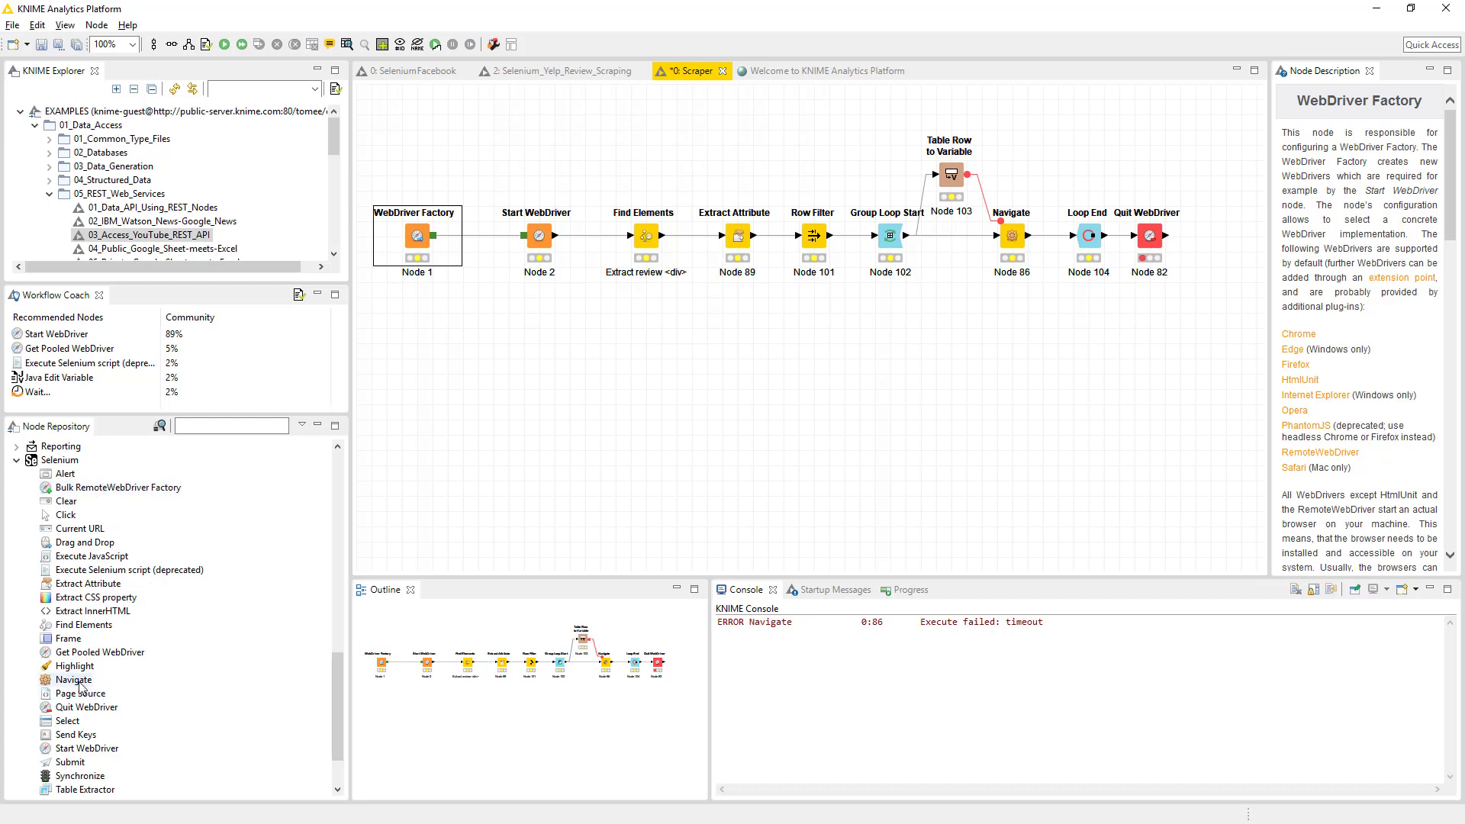
{"action": "scroll", "coordinate": [95, 683], "scroll_direction": "down", "scroll_amount": 2}
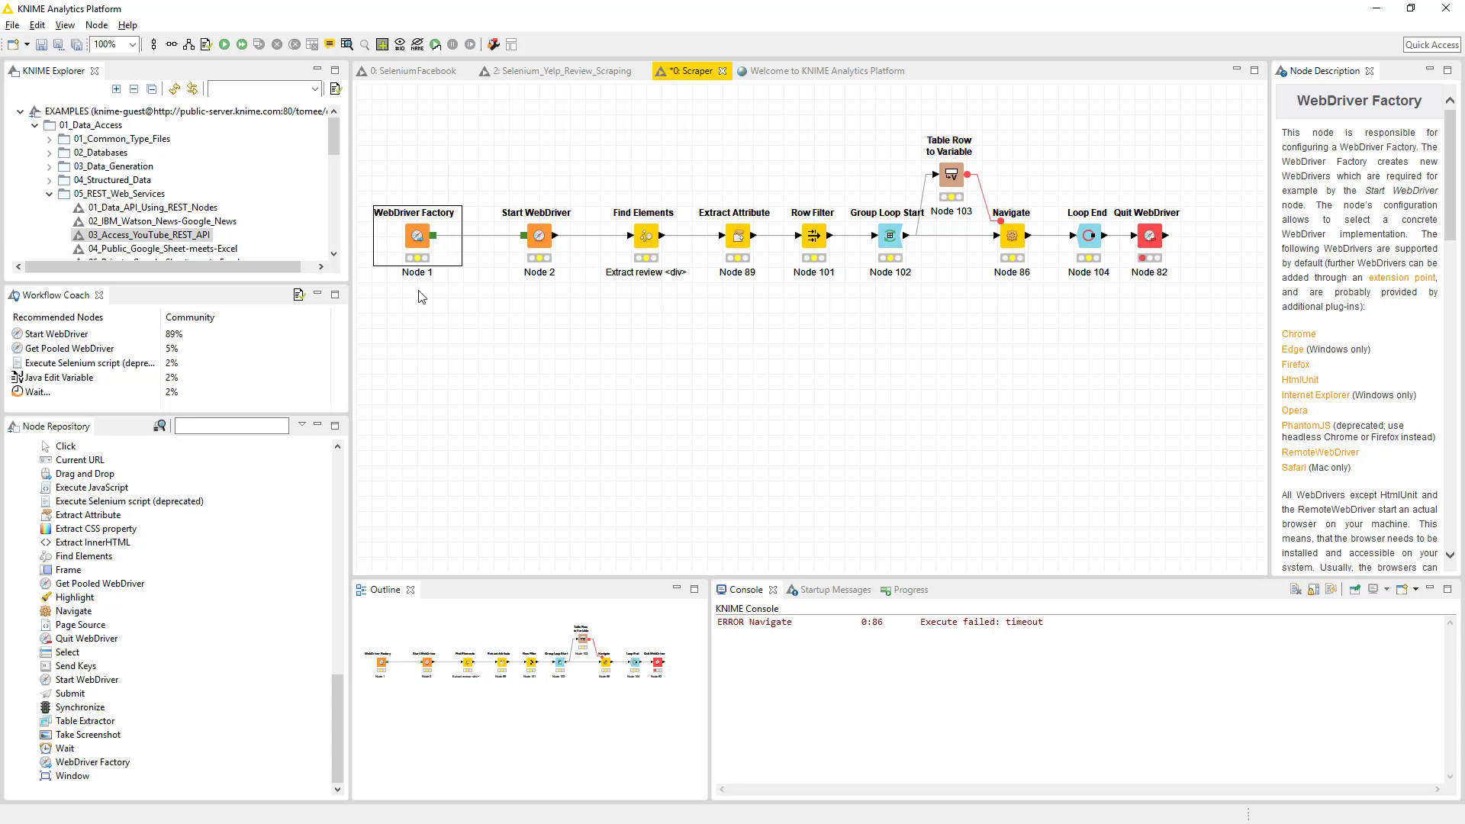
{"action": "right_click", "coordinate": [418, 249]}
{"action": "left_click", "coordinate": [462, 255]}
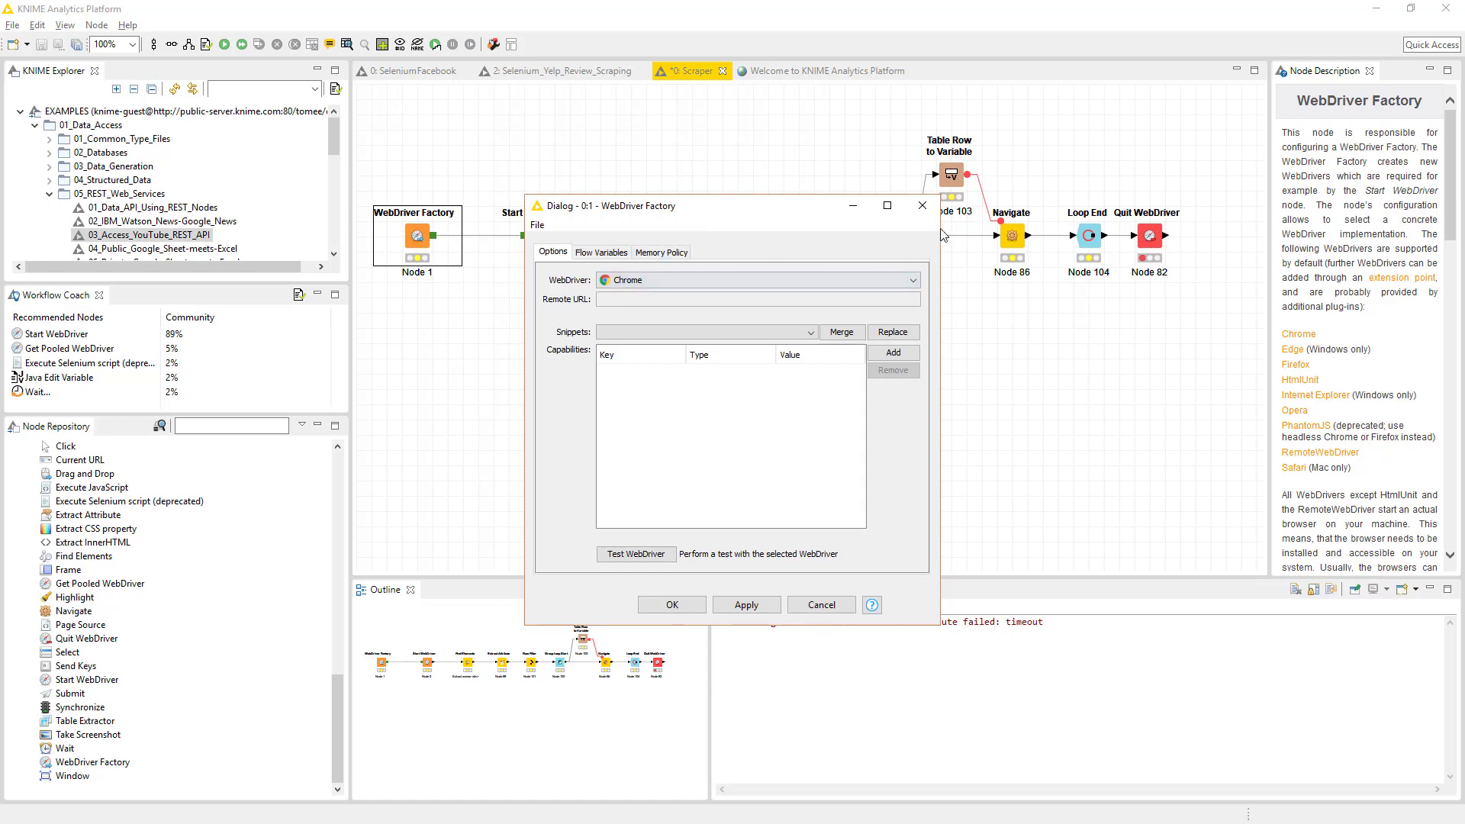
{"action": "left_click", "coordinate": [922, 205]}
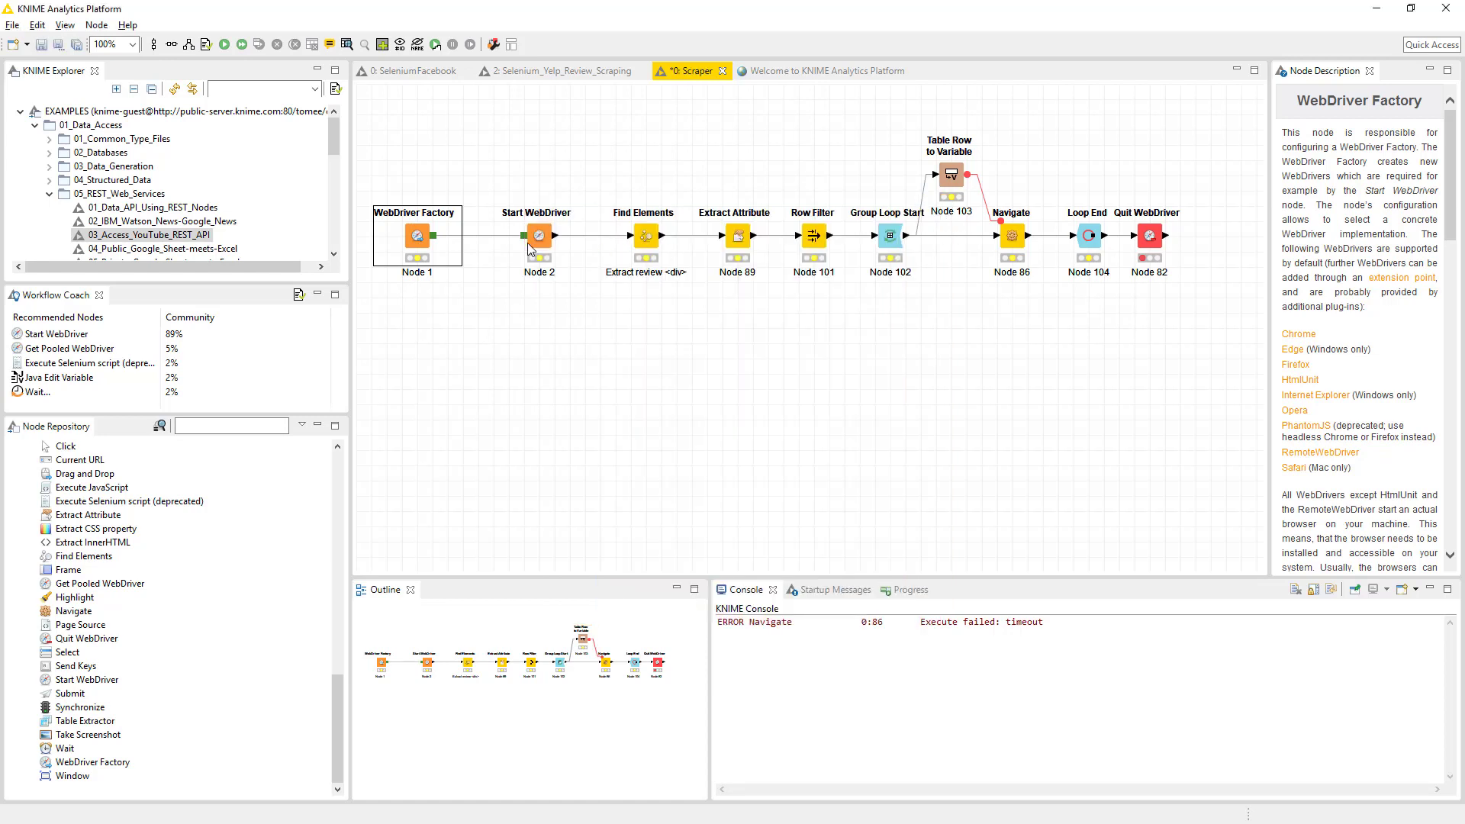
Check the start URL in the Start WebDriver node's configuration and accept the settings
{"action": "left_click", "coordinate": [528, 243]}
{"action": "right_click", "coordinate": [528, 237]}
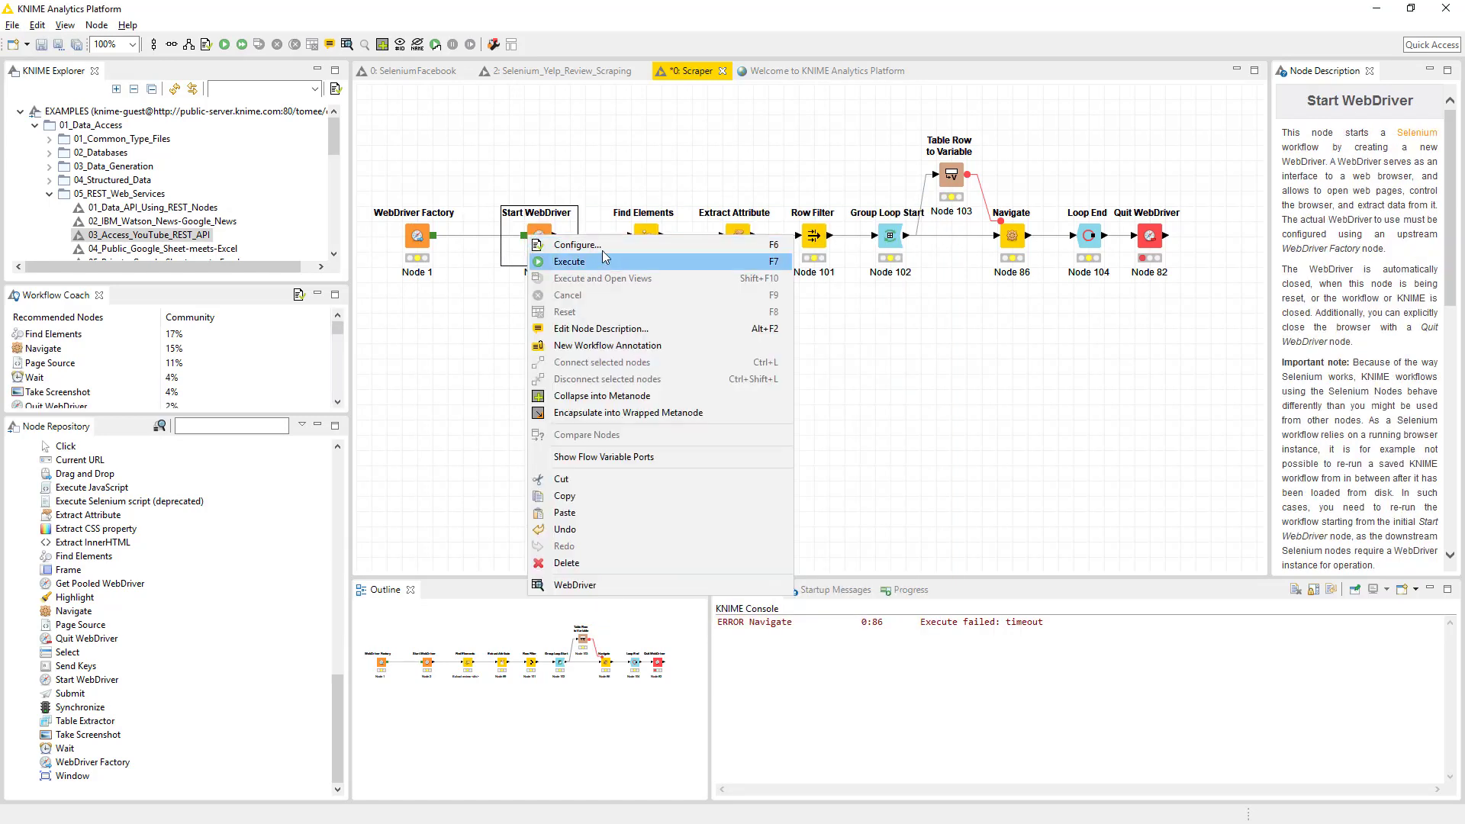
{"action": "left_click", "coordinate": [602, 249]}
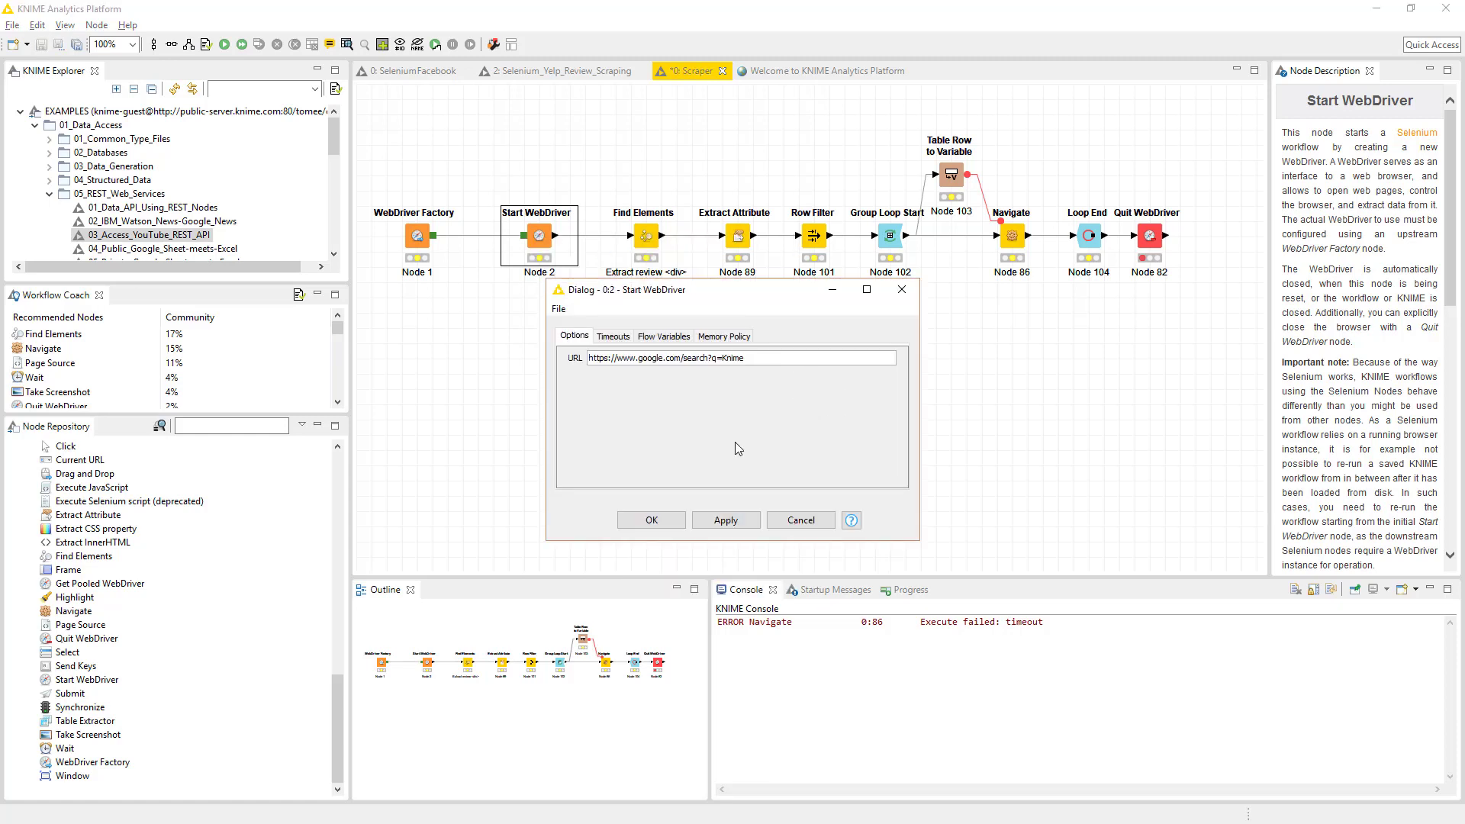
{"action": "left_click", "coordinate": [659, 525]}
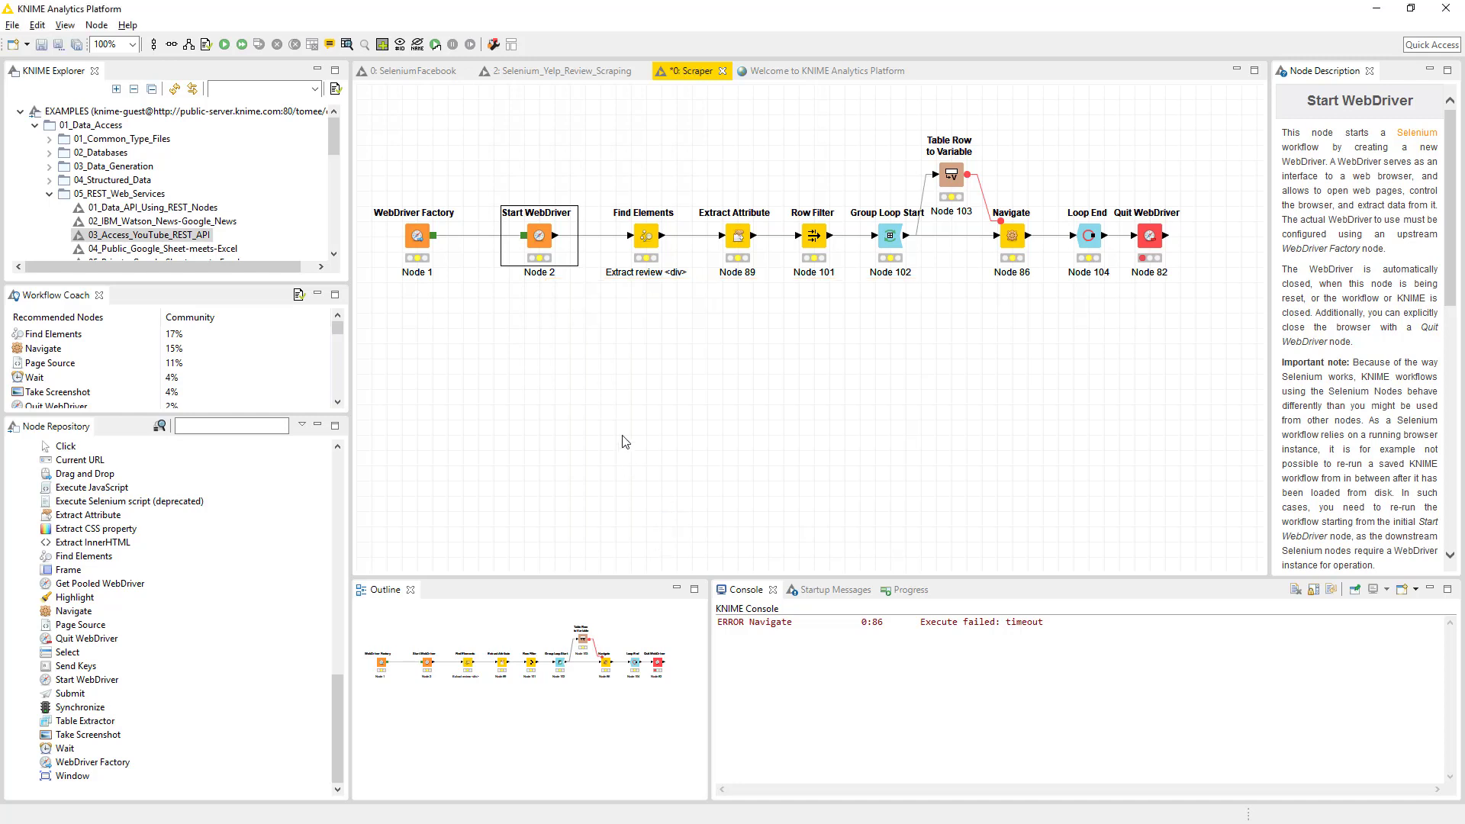
Execute the workflow up to and including the Find Elements node
{"action": "left_click", "coordinate": [648, 234]}
{"action": "right_click", "coordinate": [647, 234]}
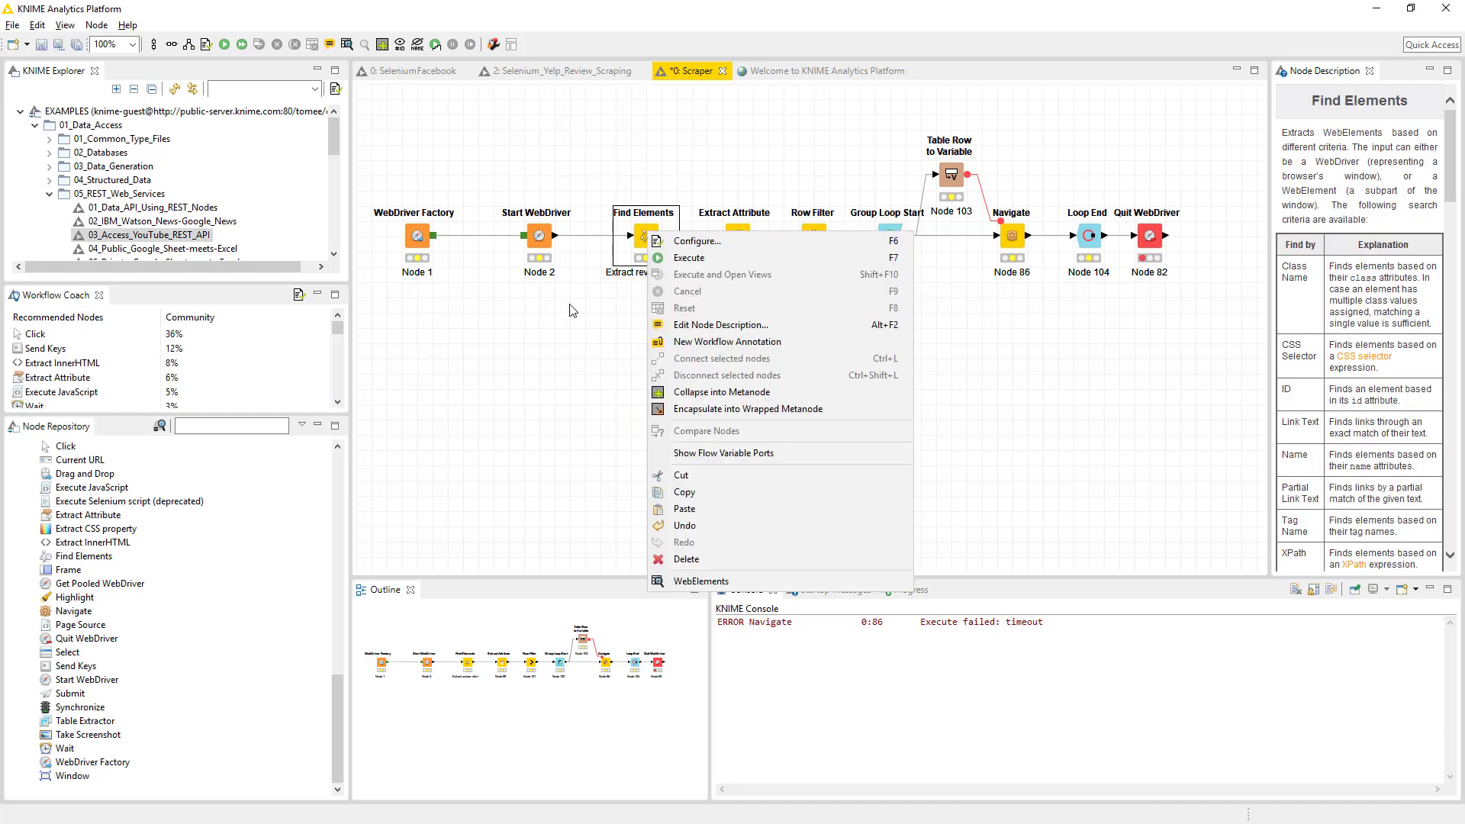
{"action": "left_click", "coordinate": [618, 260]}
{"action": "left_click", "coordinate": [656, 247]}
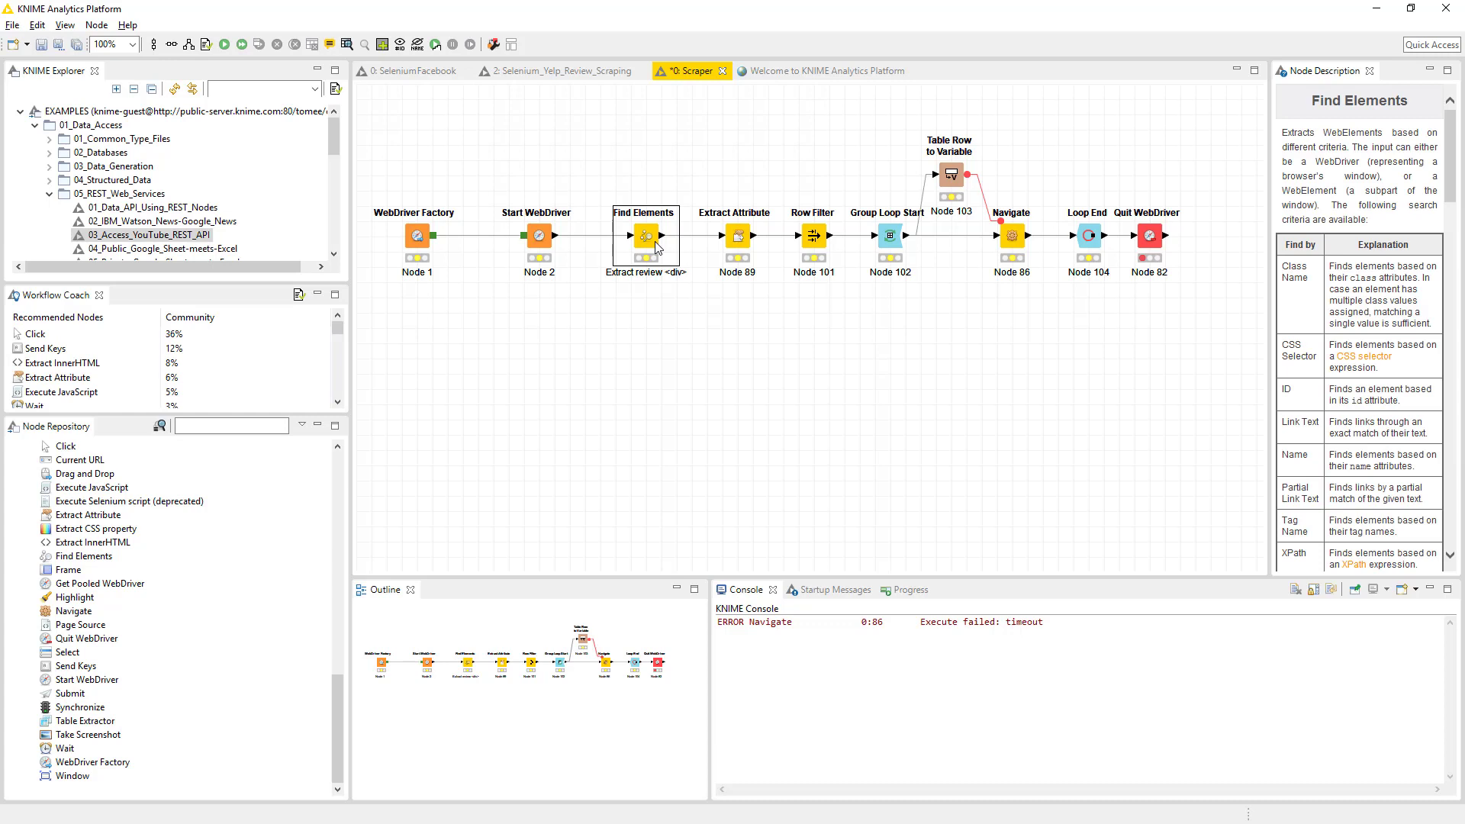
{"action": "key", "text": "F7"}
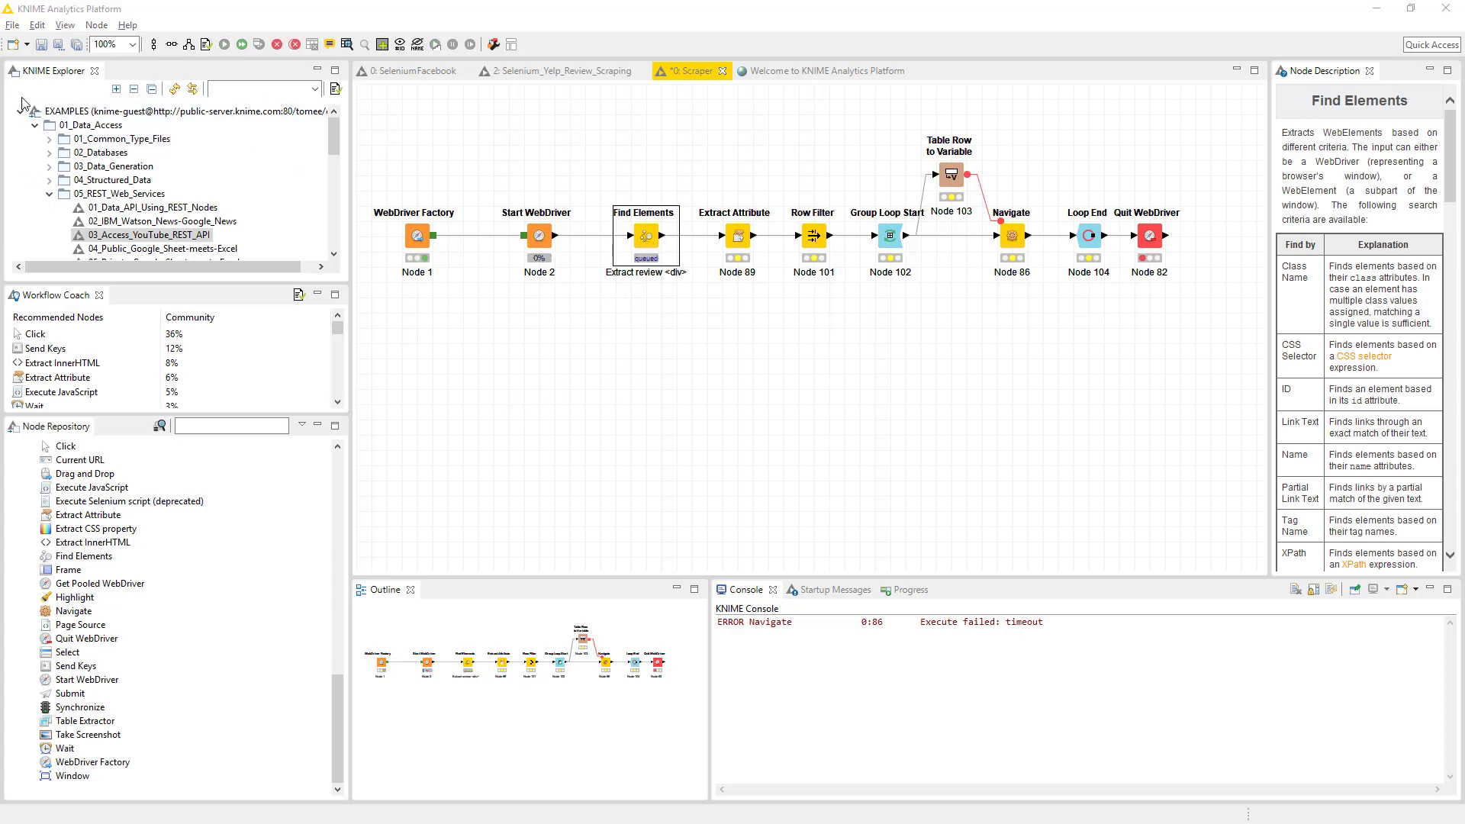
Place the automated browser in a narrow, nearly full-height window beside KNIME, with KNIME widened to fill the remaining screen
{"action": "left_click_drag", "start_coordinate": [482, 13], "coordinate": [1430, 104]}
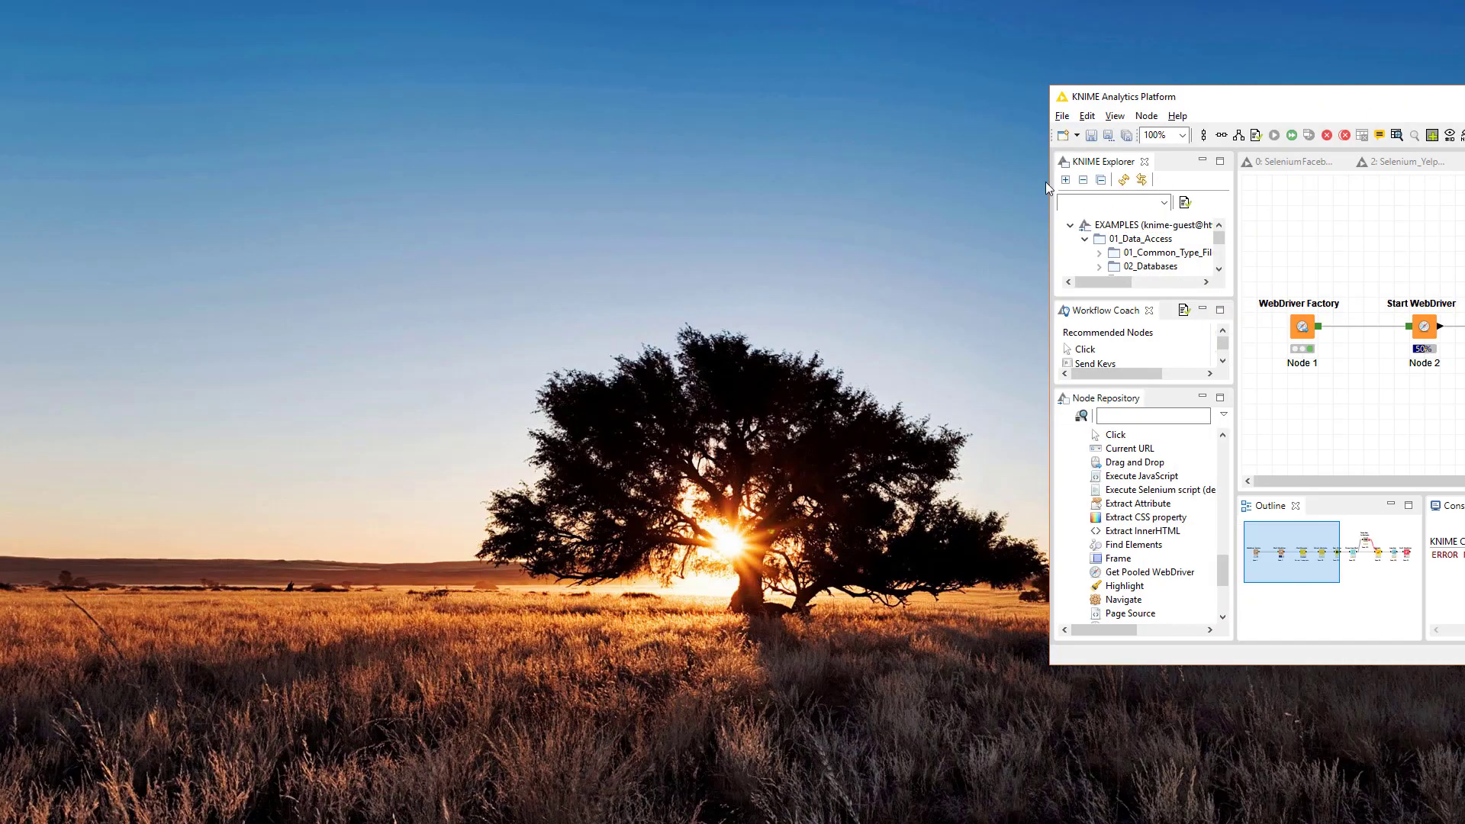
{"action": "left_click_drag", "start_coordinate": [1262, 97], "coordinate": [1463, 137]}
{"action": "left_click", "coordinate": [489, 259]}
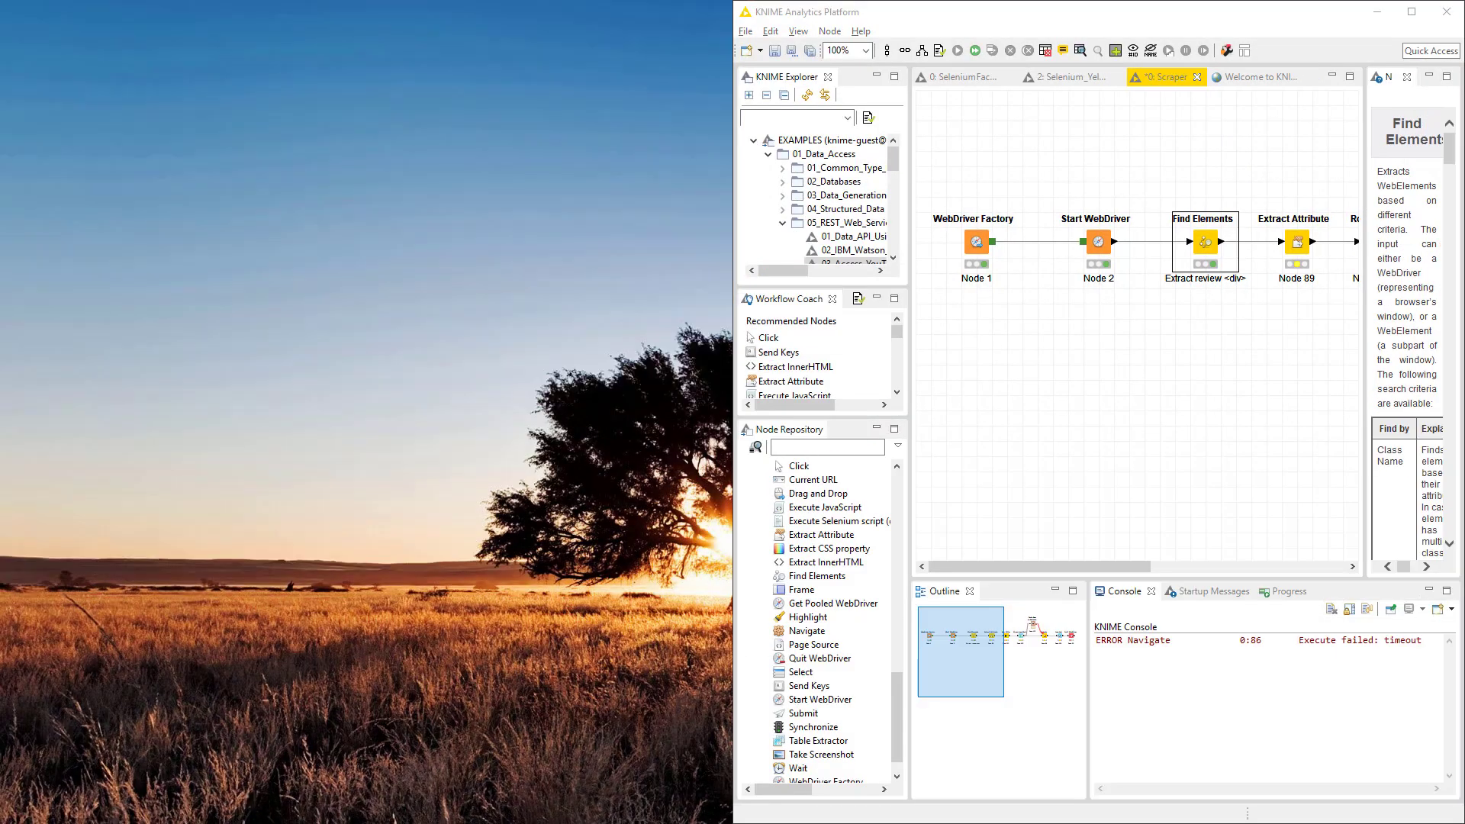
{"action": "mouse_move", "coordinate": [584, 11]}
{"action": "left_mouse_down"}
{"action": "mouse_move", "coordinate": [492, 91]}
{"action": "mouse_move", "coordinate": [532, 14]}
{"action": "mouse_move", "coordinate": [466, 39]}
{"action": "mouse_move", "coordinate": [578, 27]}
{"action": "left_mouse_up"}
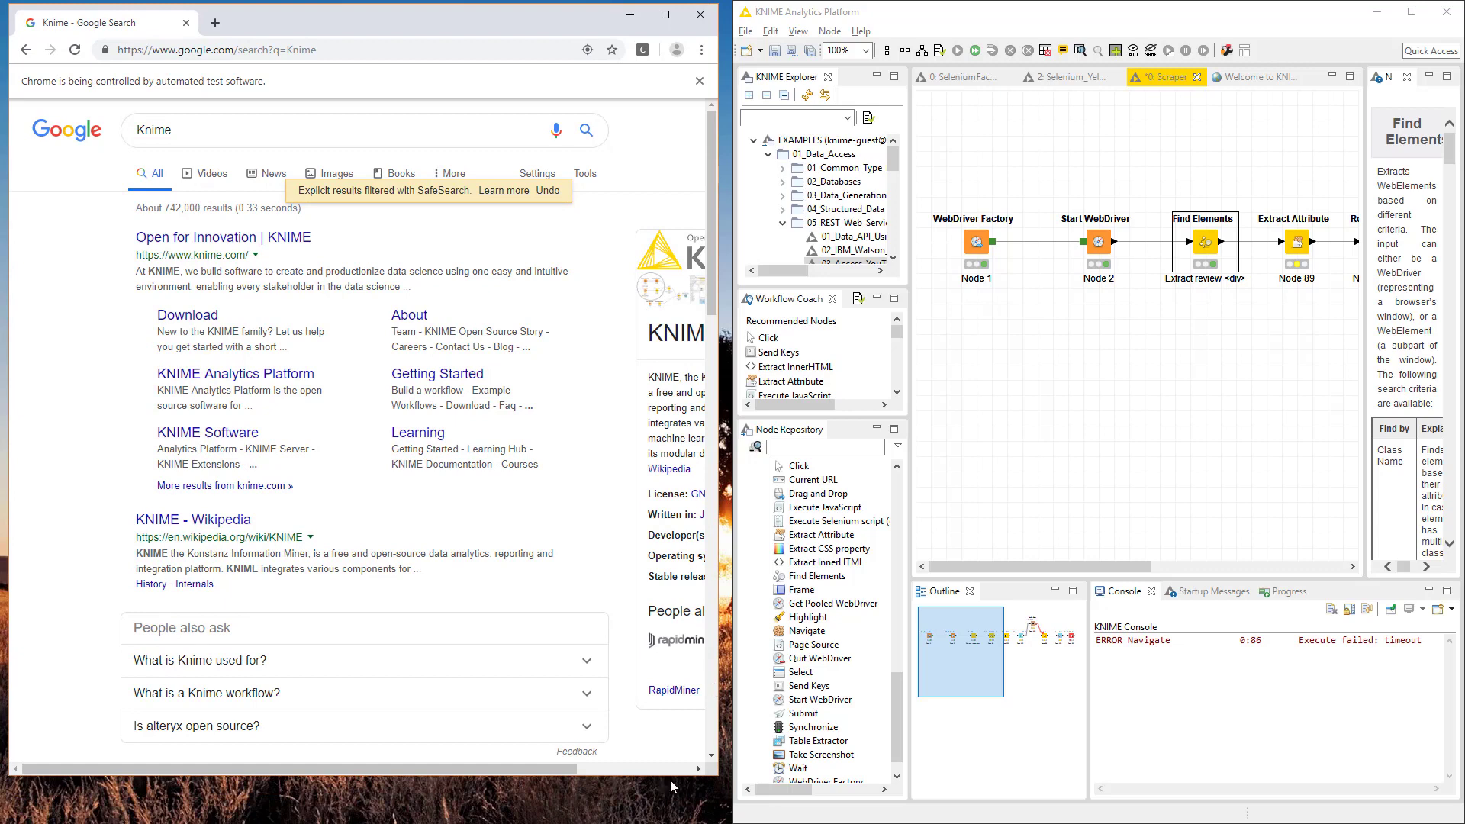
{"action": "left_click_drag", "start_coordinate": [664, 780], "coordinate": [664, 818]}
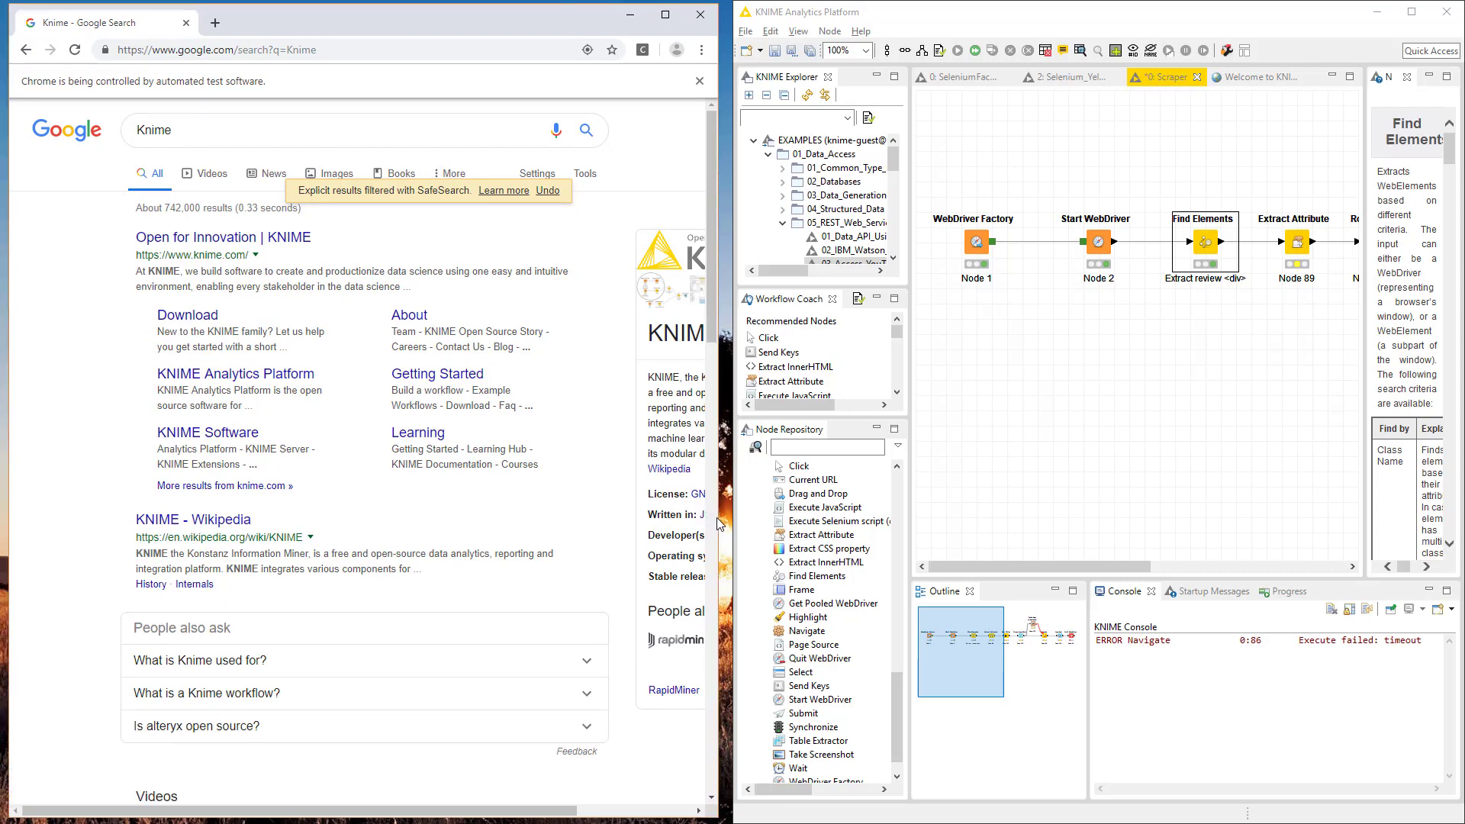
{"action": "left_click_drag", "start_coordinate": [718, 524], "coordinate": [463, 520]}
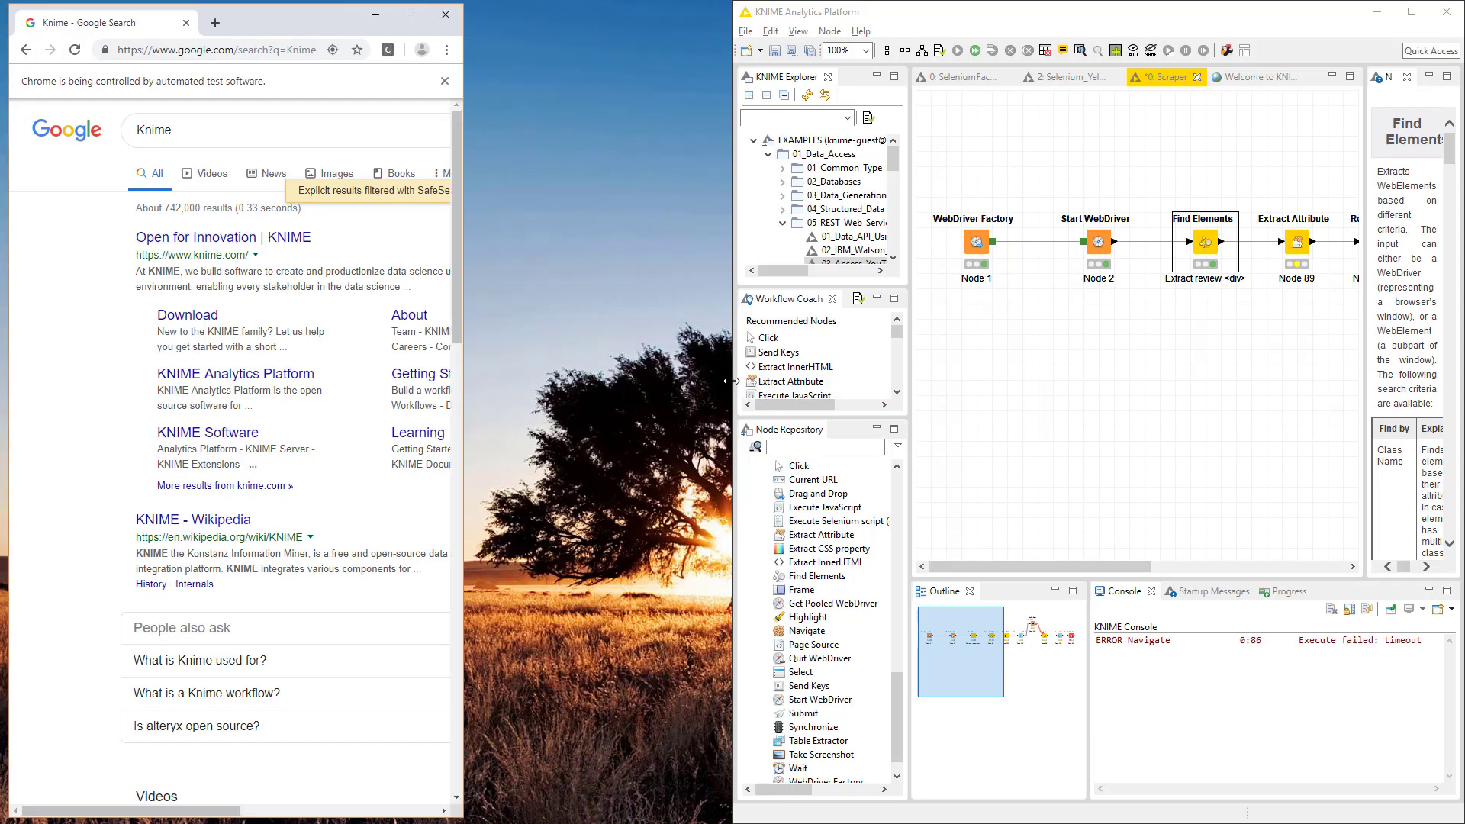
{"action": "left_click_drag", "start_coordinate": [732, 381], "coordinate": [462, 381]}
In the Find Elements configuration, locate "toward" in the page outline, select that search result's link element, and accept the existing XPath query
{"action": "right_click", "coordinate": [1008, 261]}
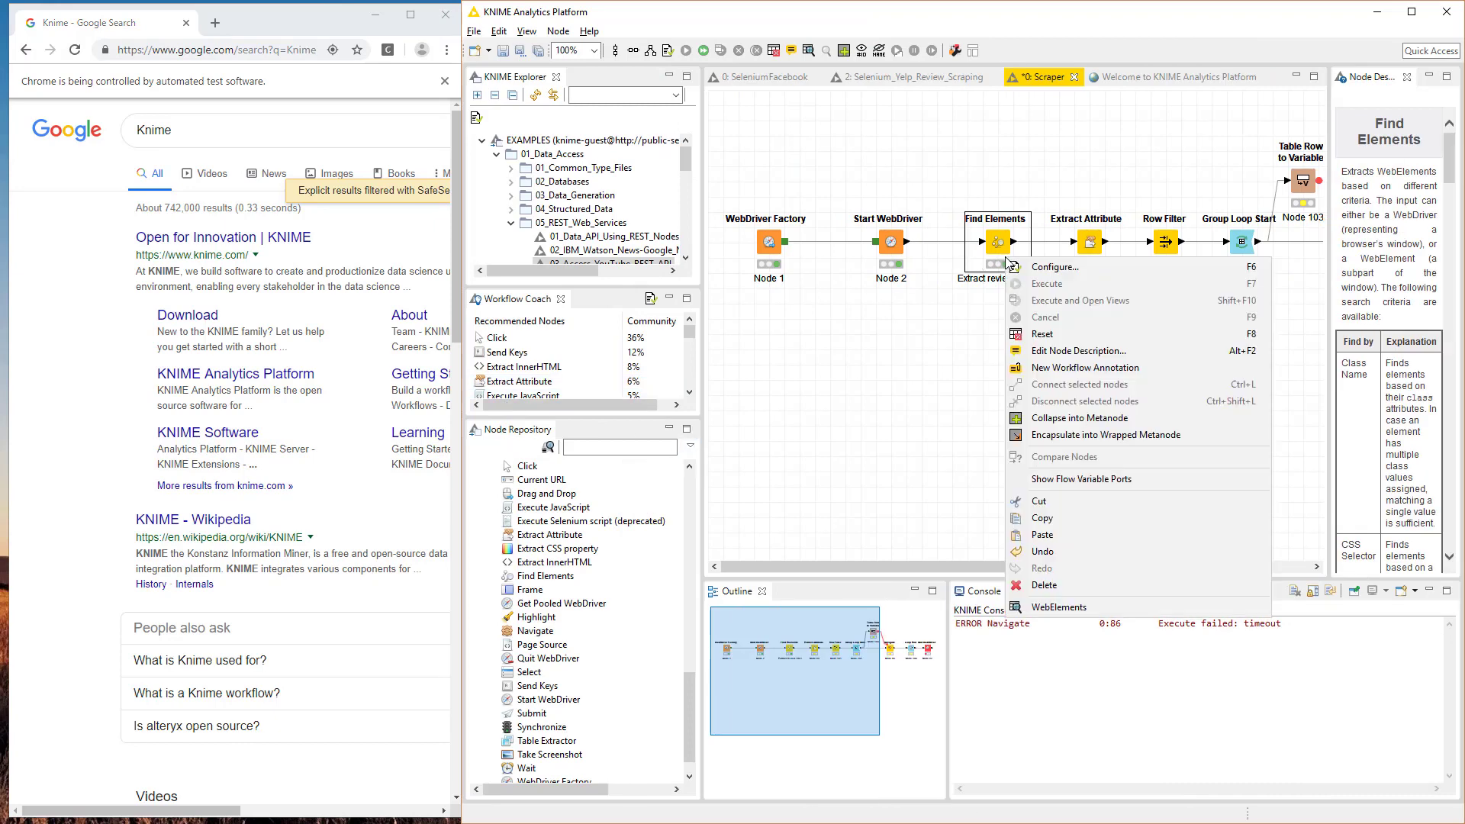
{"action": "left_click", "coordinate": [1032, 266]}
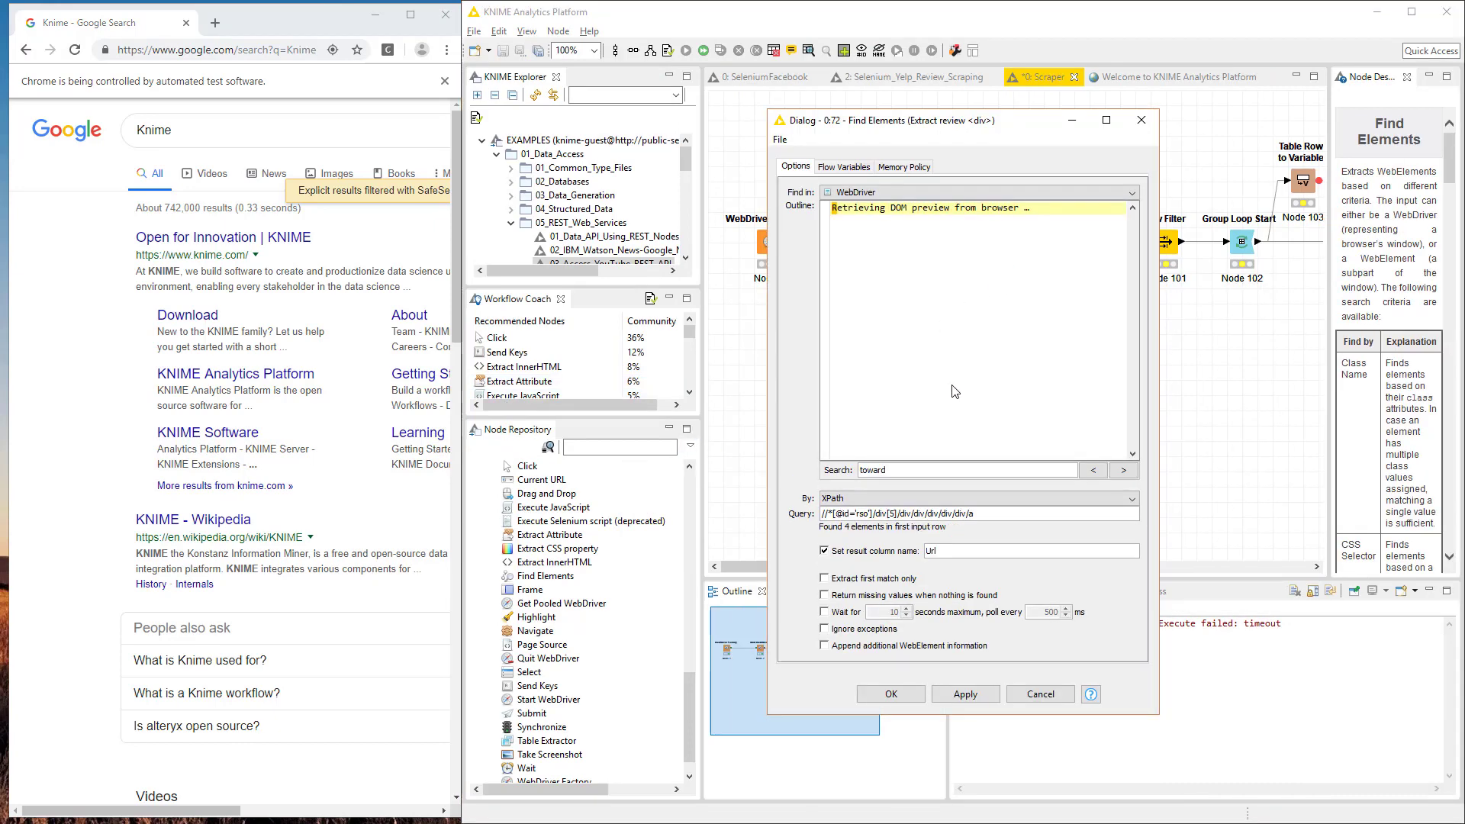
{"action": "scroll", "coordinate": [316, 480], "scroll_direction": "down", "scroll_amount": 10}
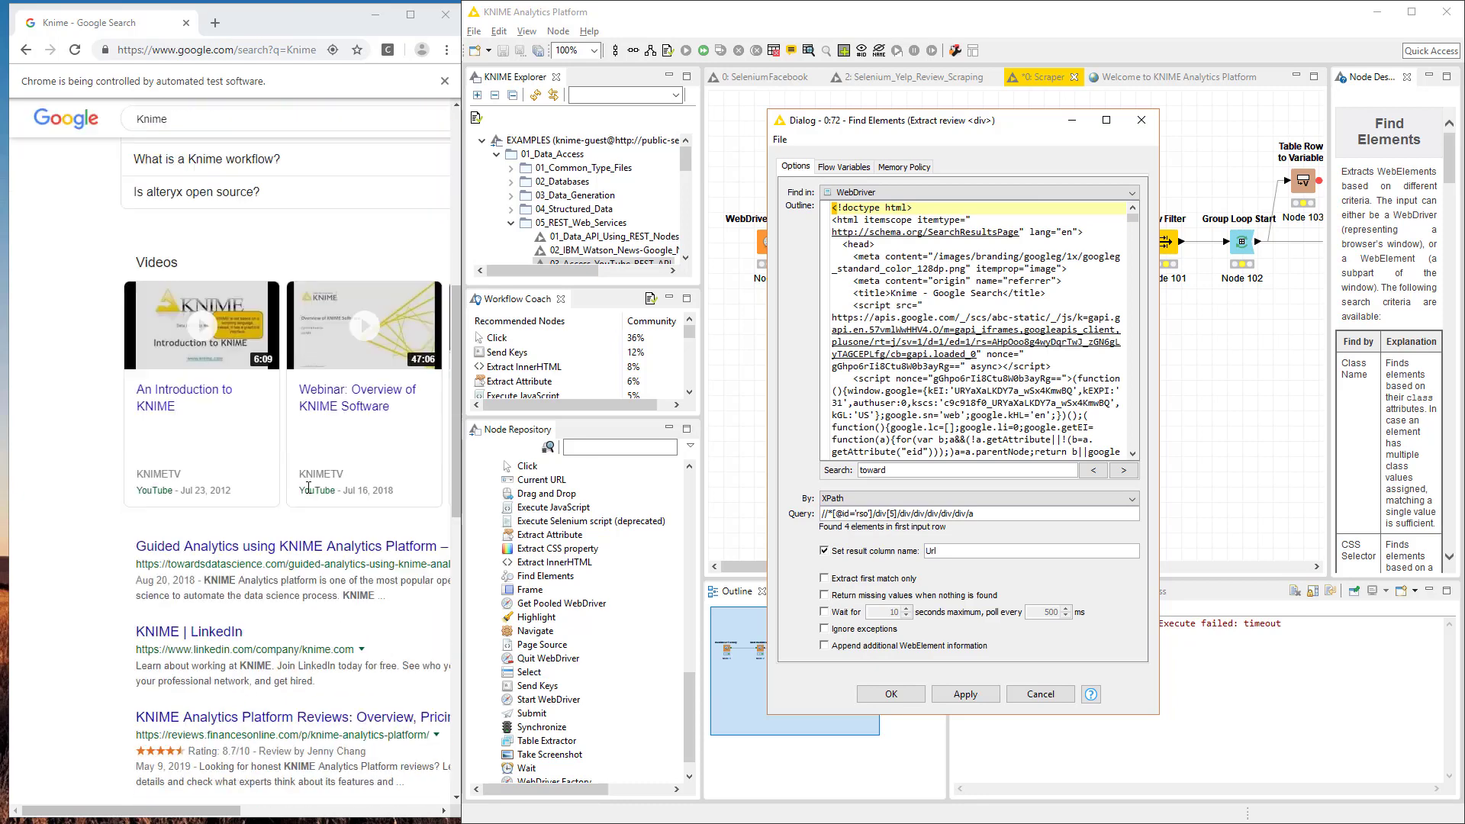
{"action": "scroll", "coordinate": [319, 481], "scroll_direction": "up", "scroll_amount": 3}
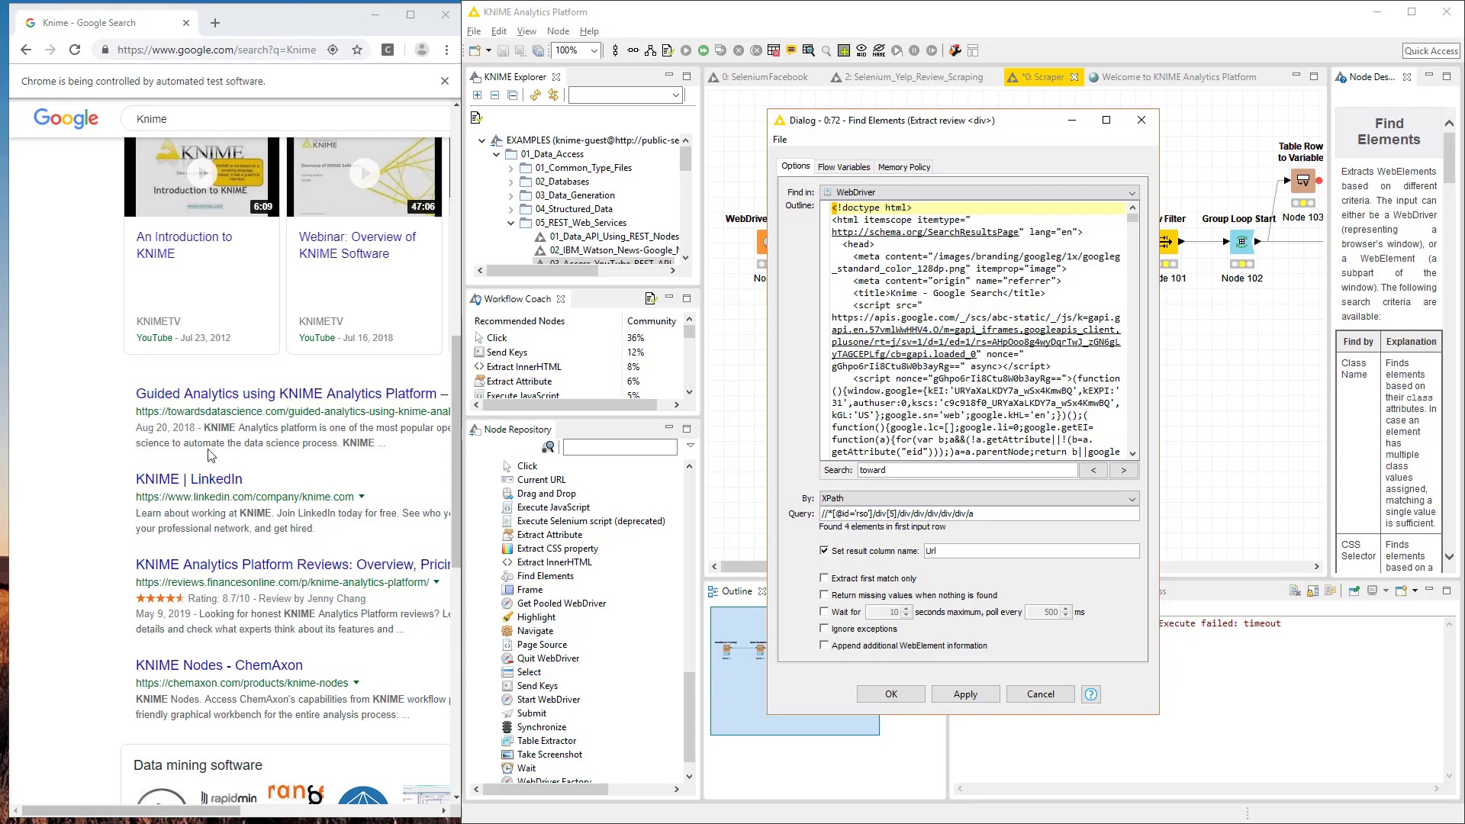
{"action": "left_click", "coordinate": [1123, 470]}
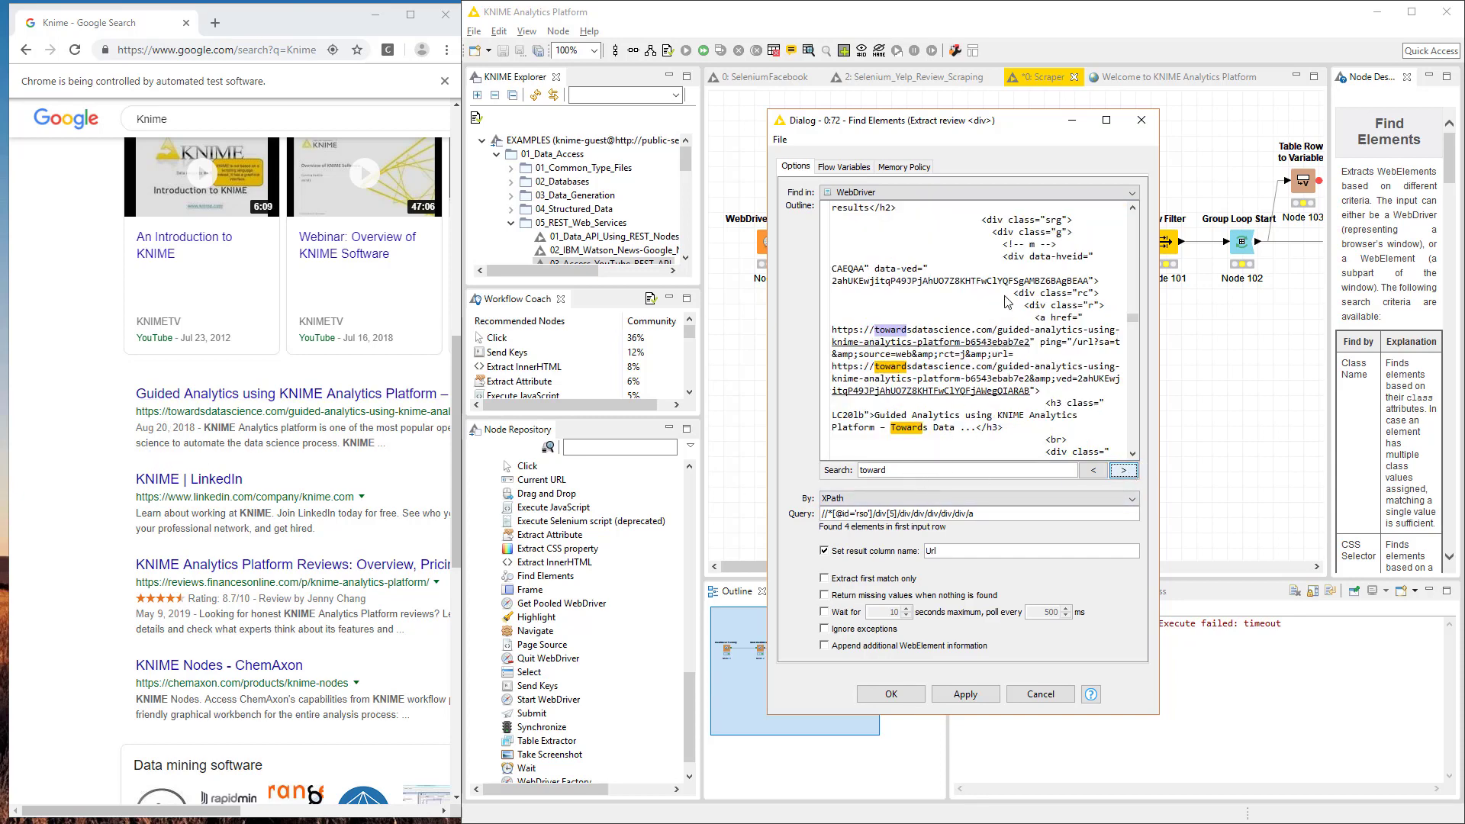
{"action": "left_click", "coordinate": [1046, 325]}
{"action": "left_click", "coordinate": [892, 694]}
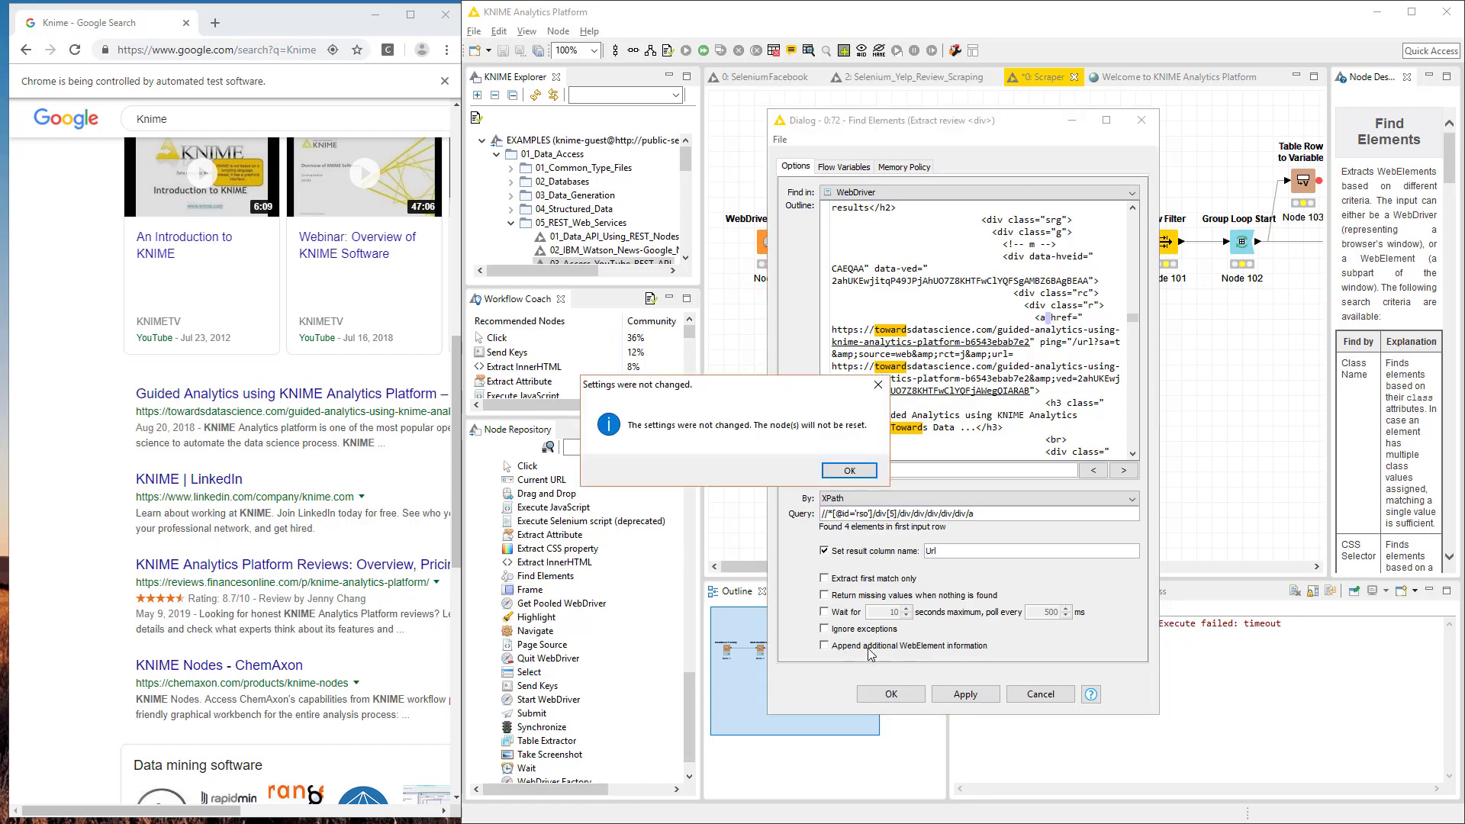
{"action": "left_click", "coordinate": [849, 472]}
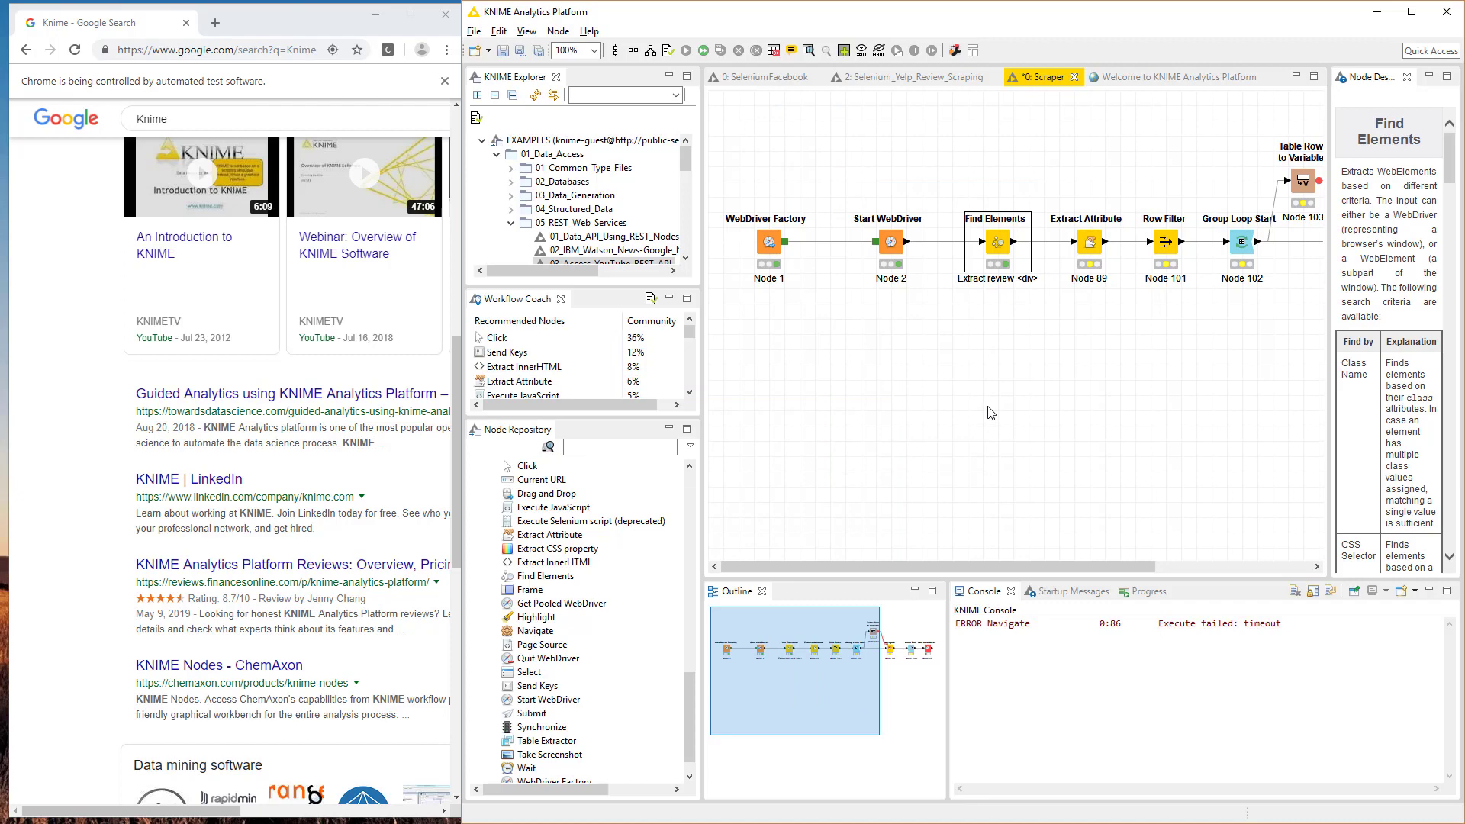
View the Find Elements node's WebElements output table, including the matched link elements in its last column
{"action": "right_click", "coordinate": [1002, 264]}
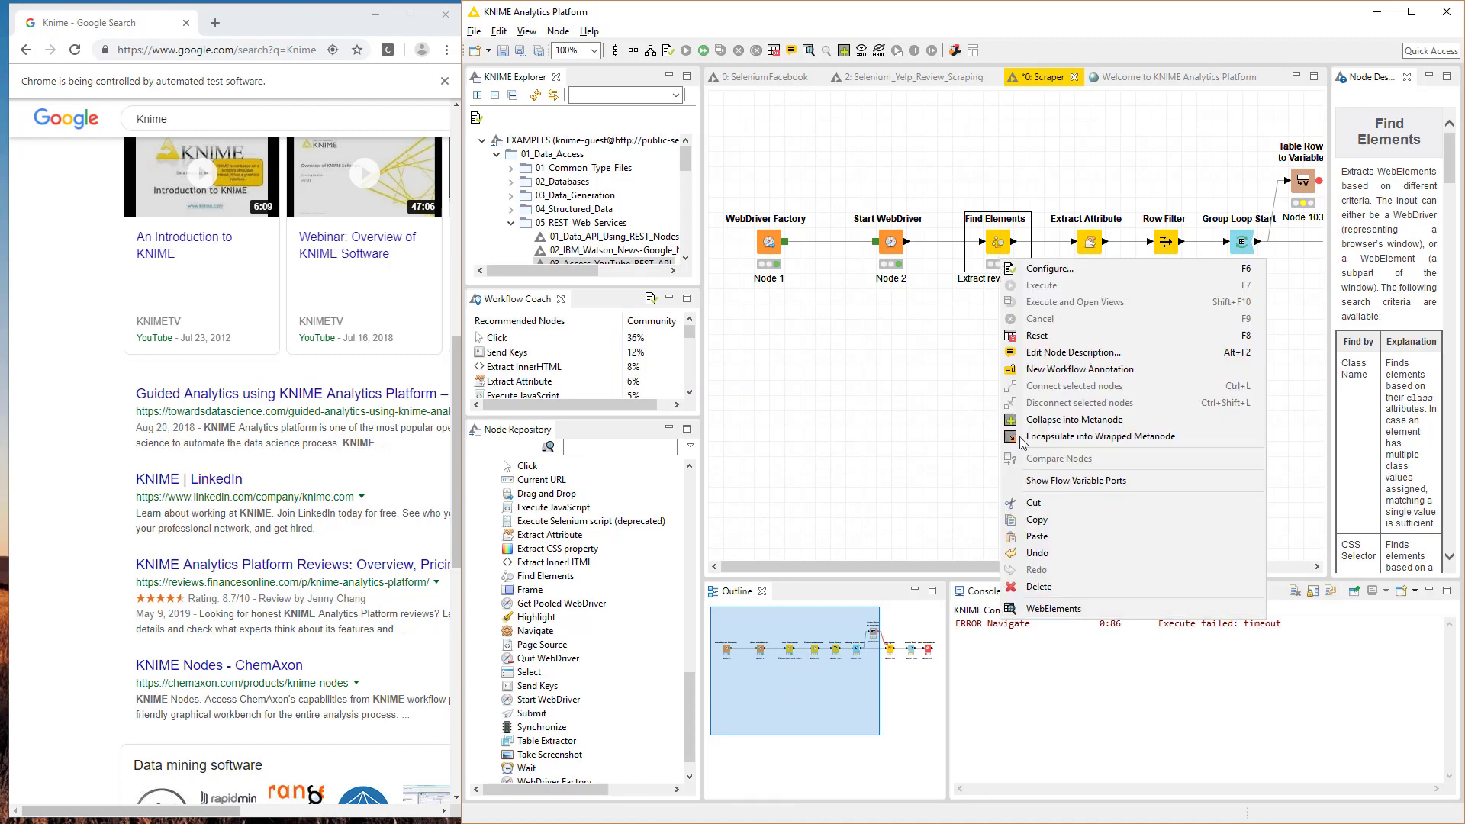
{"action": "left_click", "coordinate": [1026, 611]}
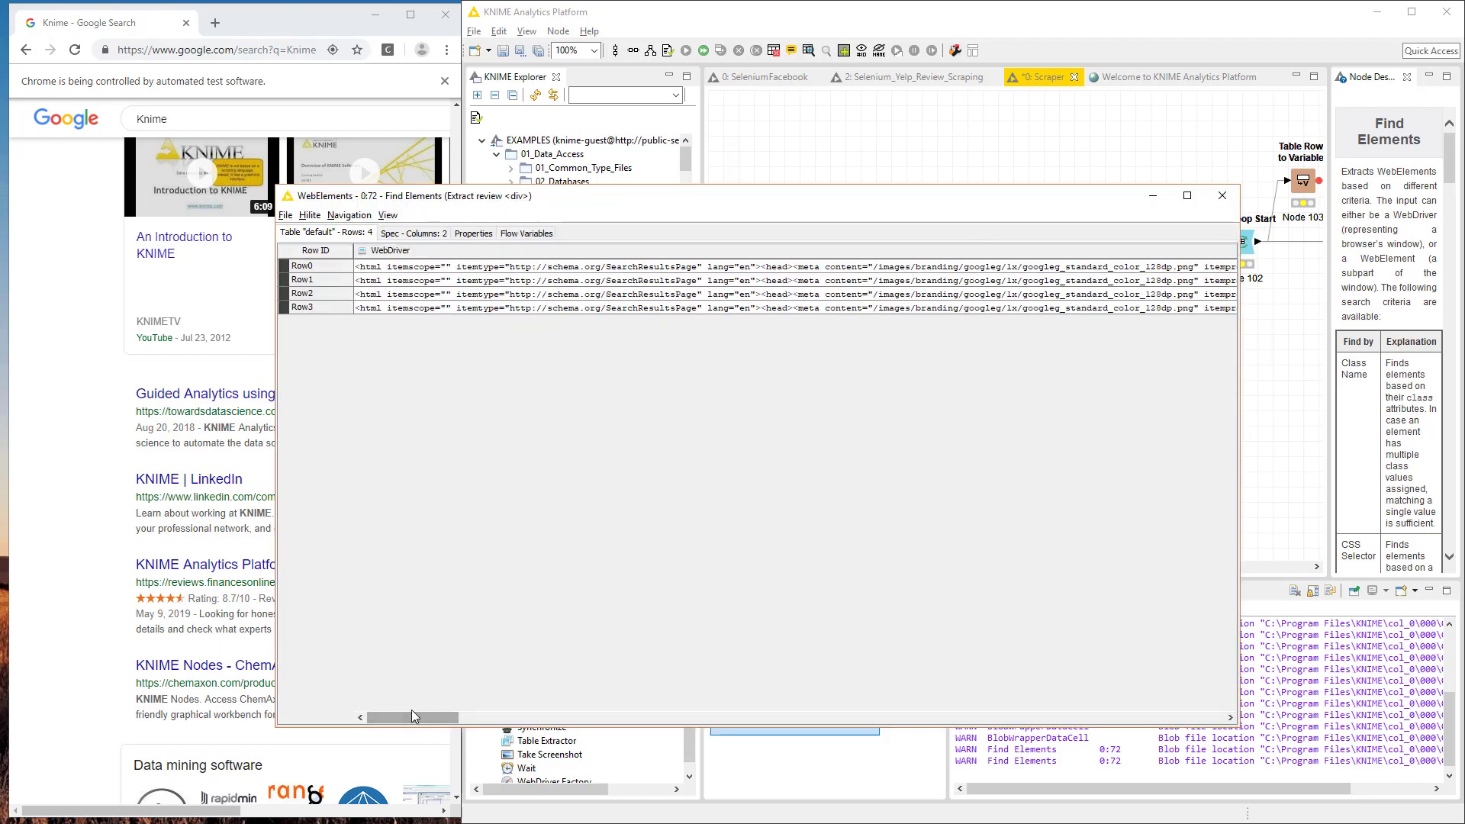
{"action": "left_click_drag", "start_coordinate": [412, 711], "coordinate": [1205, 716]}
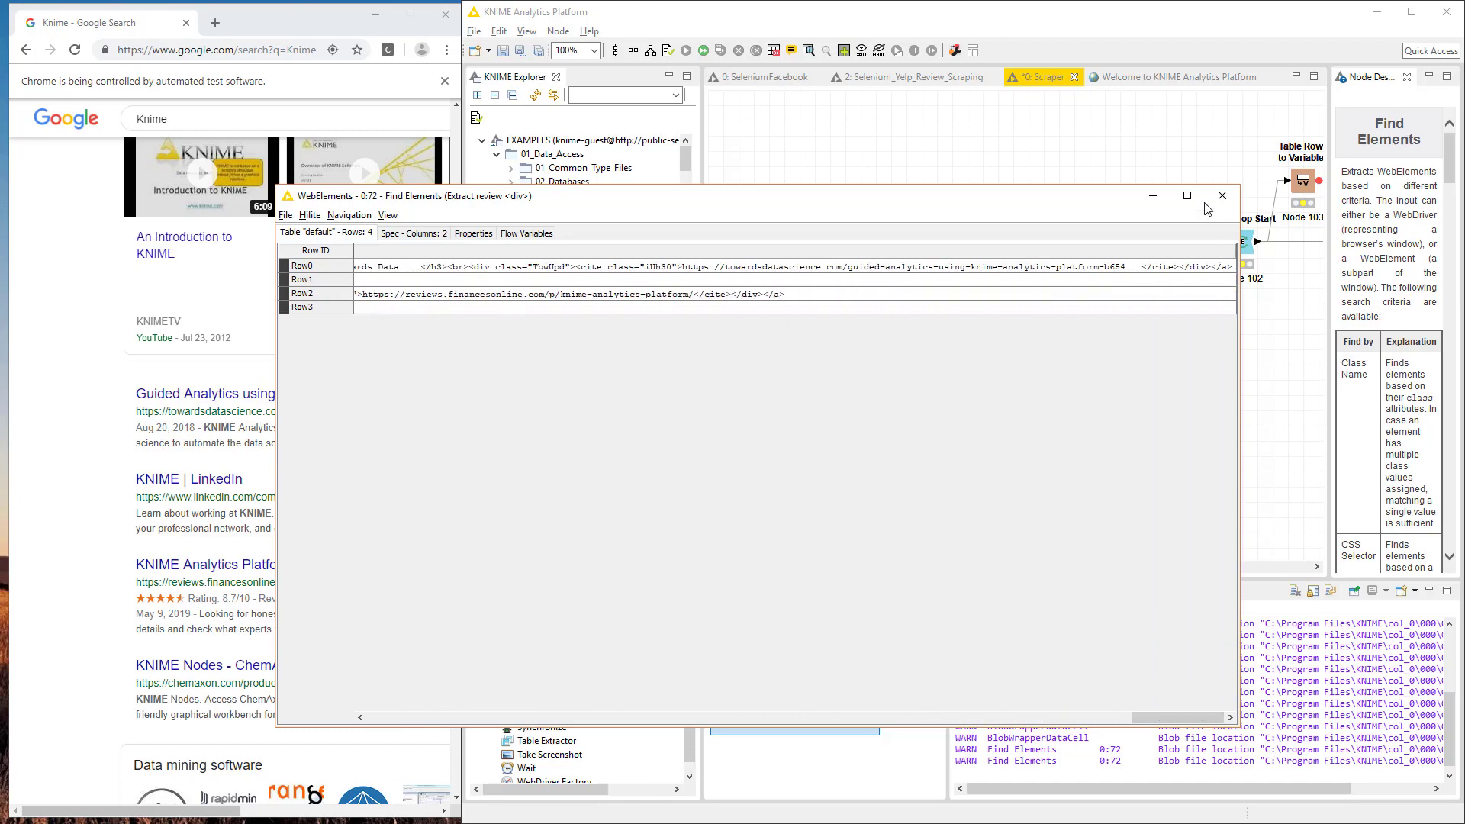
{"action": "left_click", "coordinate": [1223, 196]}
Review the input column and attribute name in the Extract Attribute node's options and accept the settings
{"action": "right_click", "coordinate": [1088, 246]}
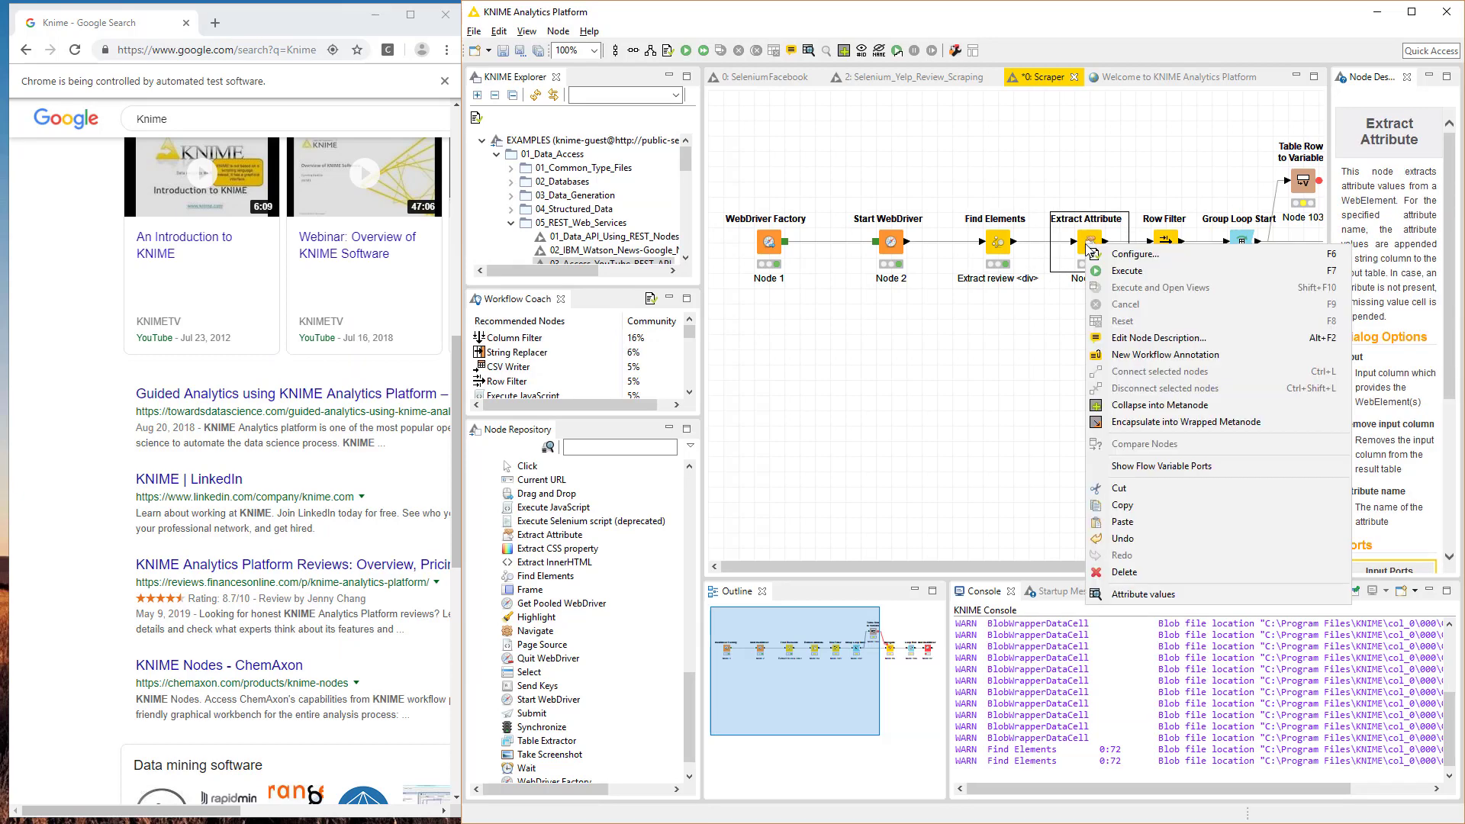
{"action": "left_click", "coordinate": [1145, 254]}
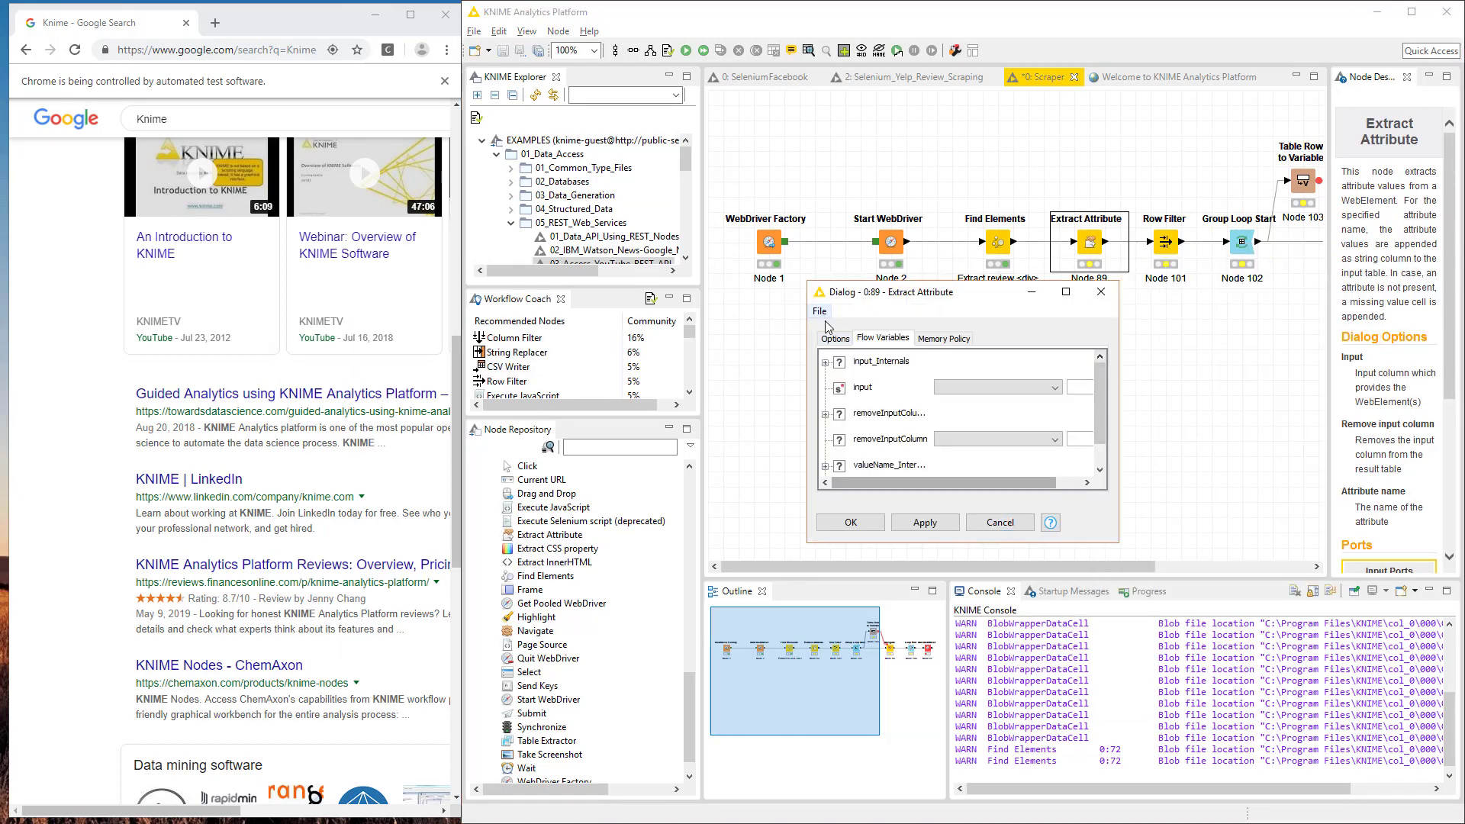
{"action": "left_click", "coordinate": [839, 341]}
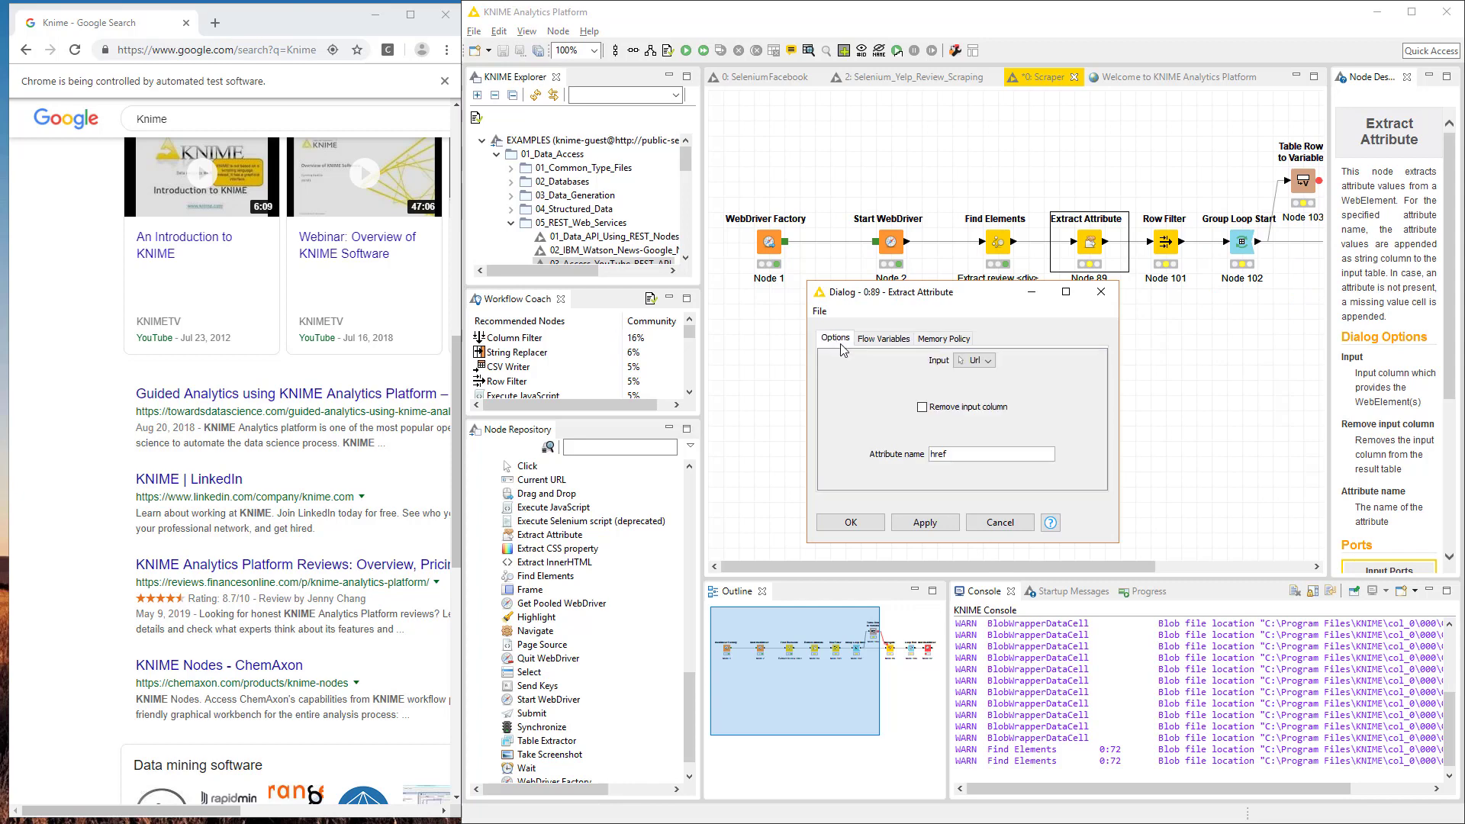
{"action": "left_click", "coordinate": [851, 522]}
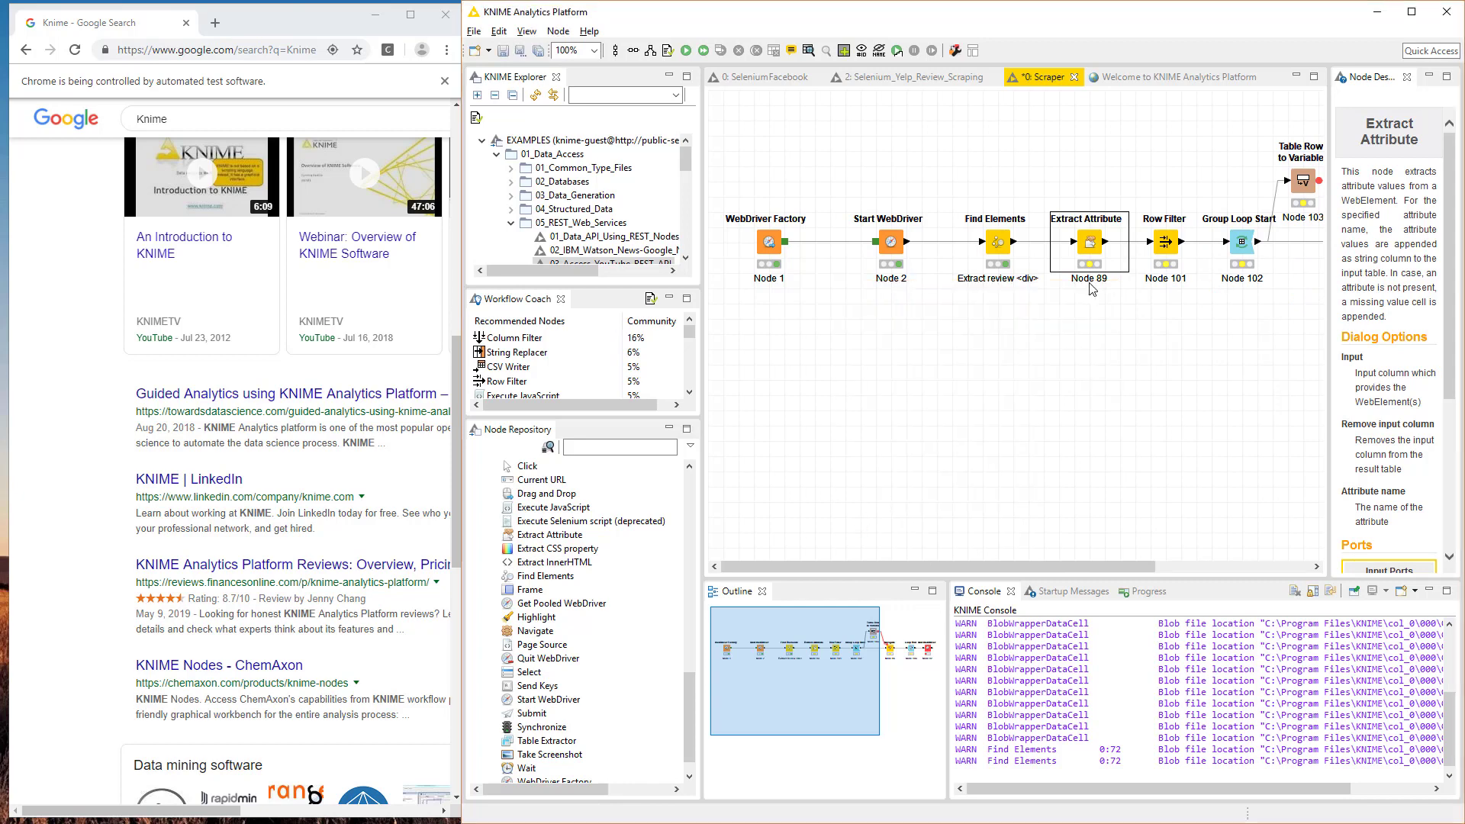
Execute the Extract Attribute node and view the extracted links in its Attribute values output table
{"action": "right_click", "coordinate": [1089, 245]}
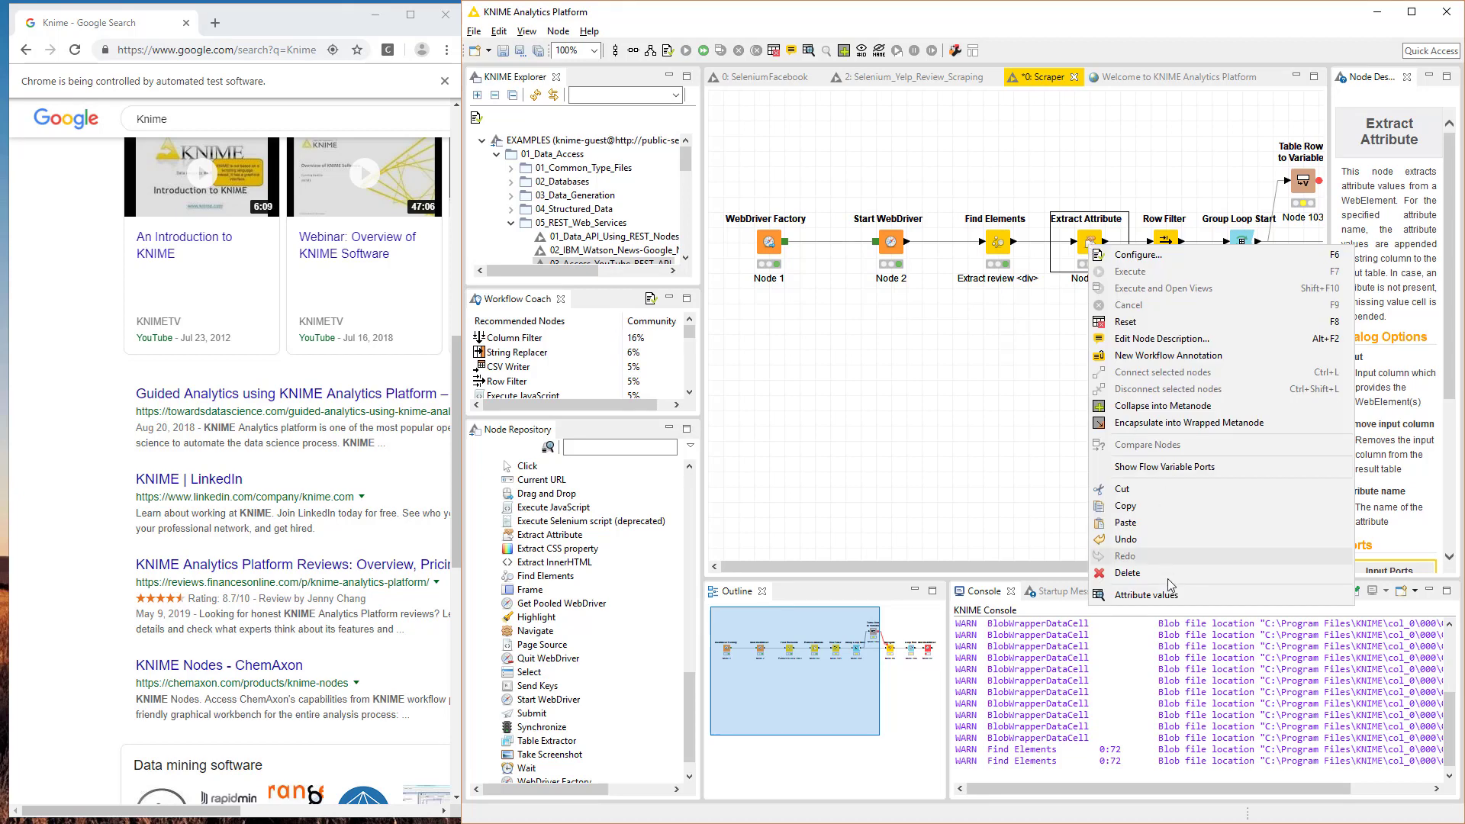
{"action": "left_click", "coordinate": [1145, 594]}
{"action": "left_click_drag", "start_coordinate": [364, 710], "coordinate": [1130, 712]}
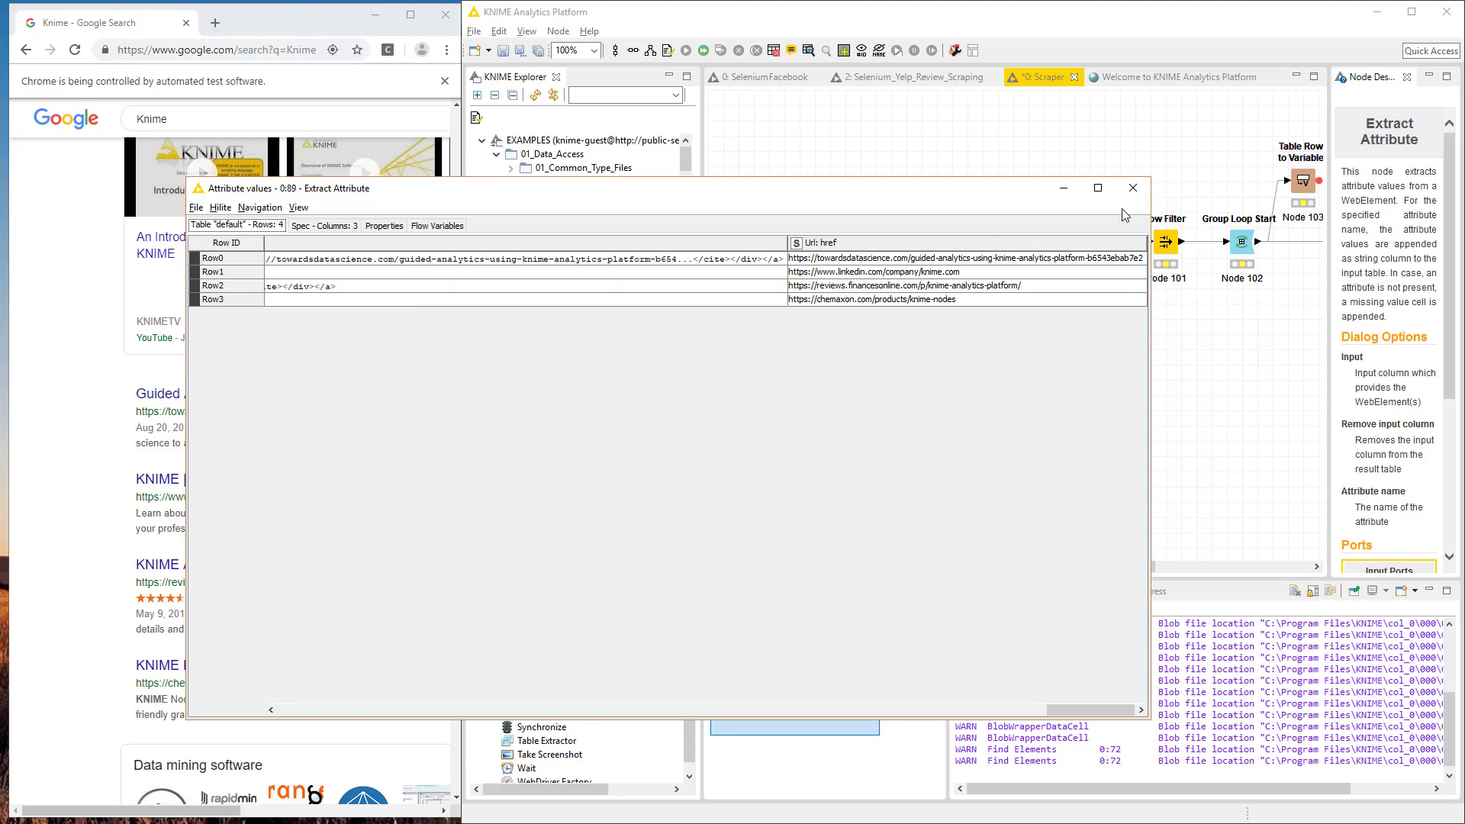
{"action": "left_click", "coordinate": [1134, 188]}
Review the Row Filter node's exclusion pattern on the Url: href column and accept the settings
{"action": "right_click", "coordinate": [1166, 244]}
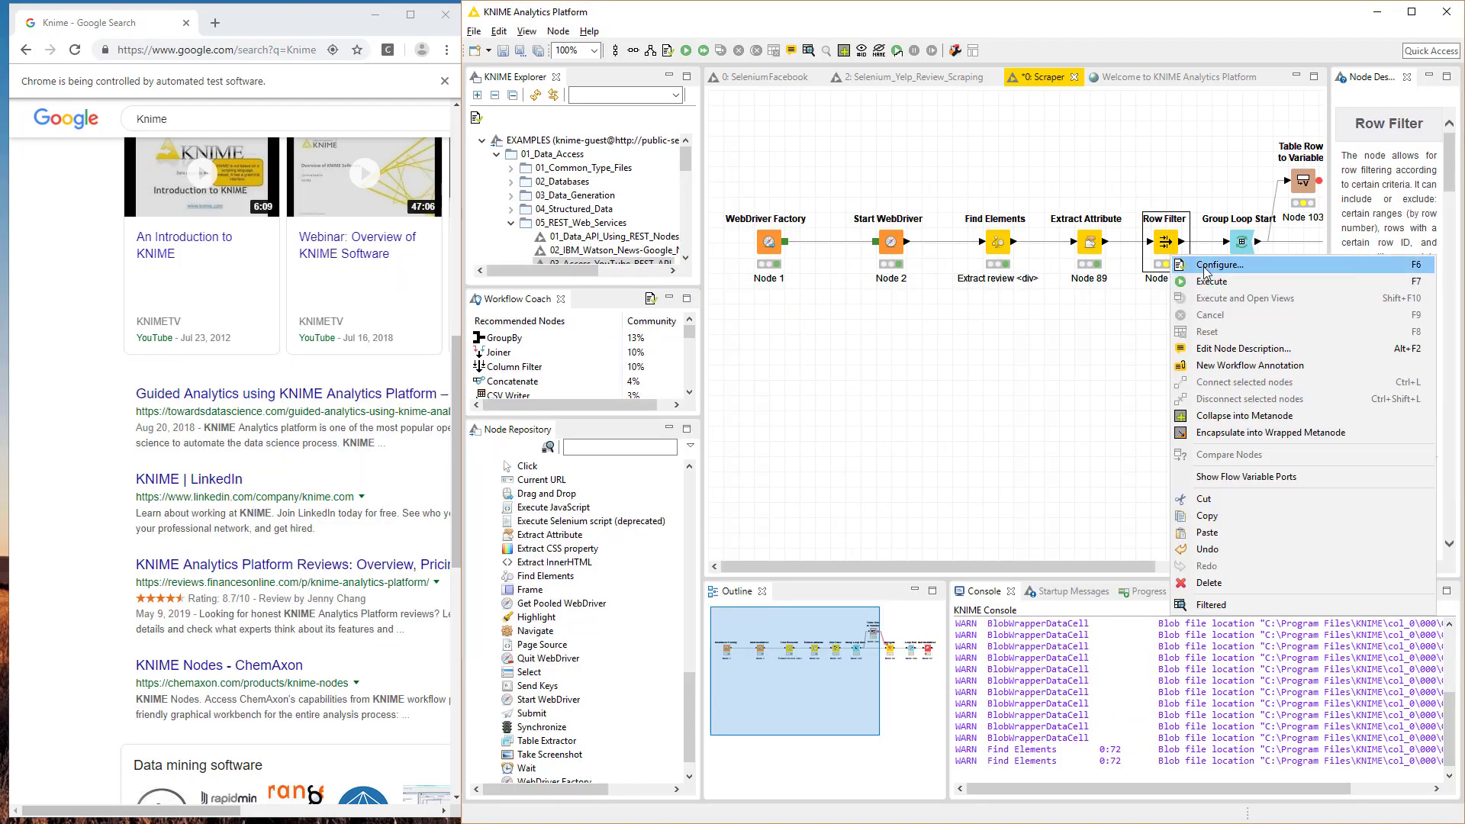
{"action": "left_click", "coordinate": [1204, 263]}
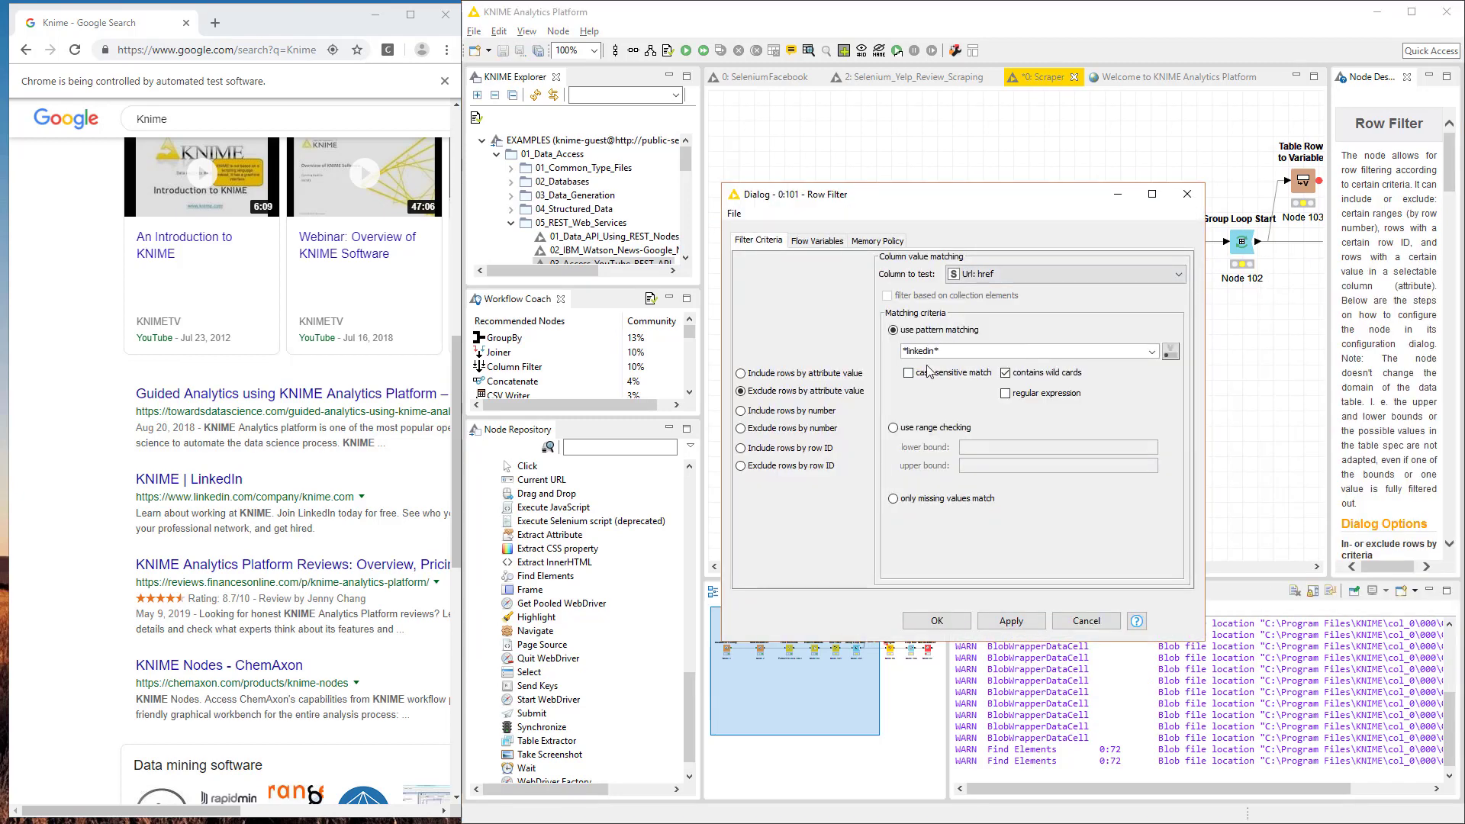
{"action": "left_click", "coordinate": [937, 622]}
Review the grouping columns included in the Group Loop Start node's options and accept the settings
{"action": "left_click_drag", "start_coordinate": [1046, 570], "coordinate": [1224, 565]}
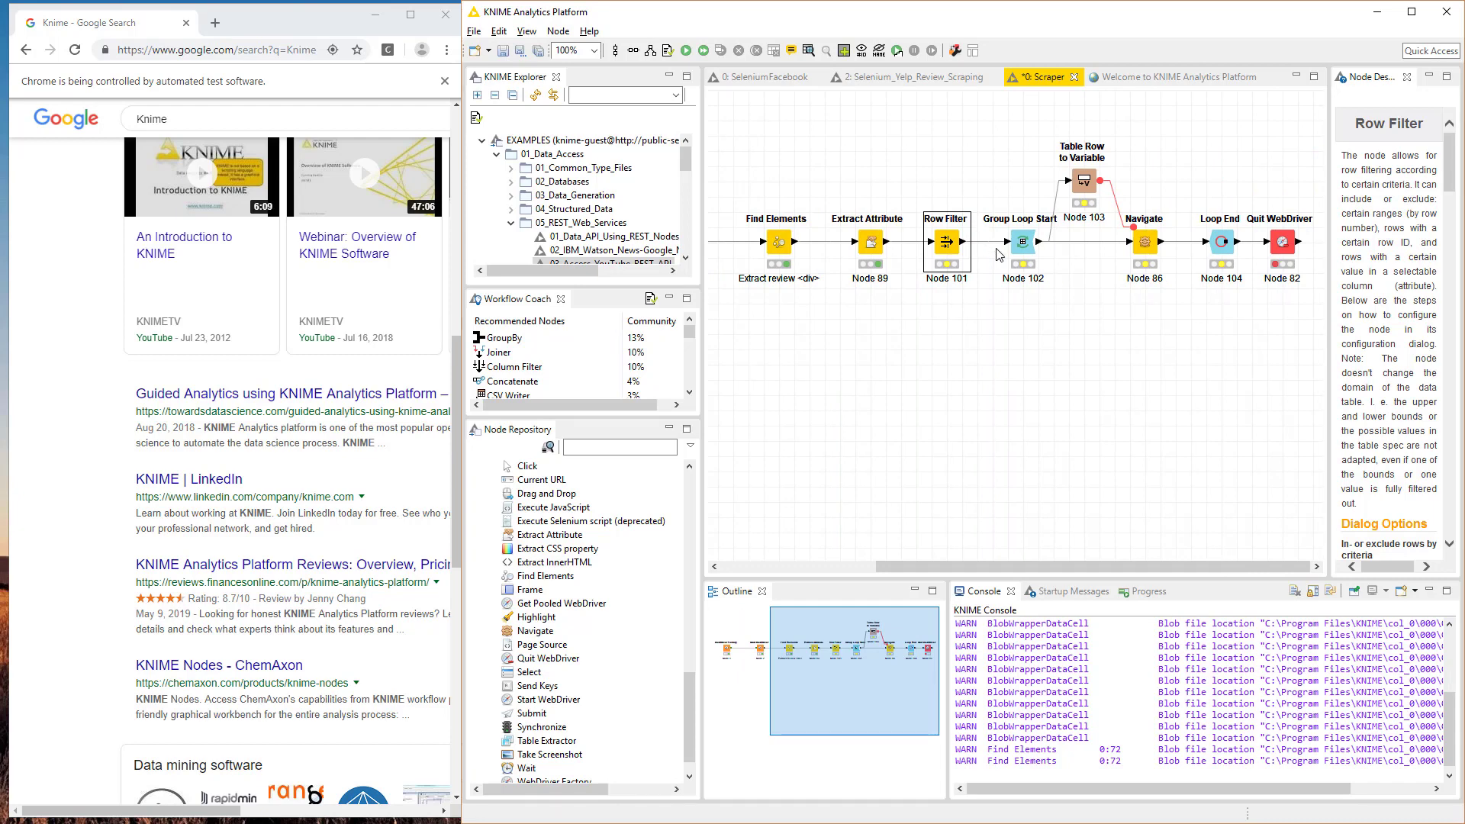
{"action": "left_click", "coordinate": [1038, 245]}
{"action": "right_click", "coordinate": [1007, 245]}
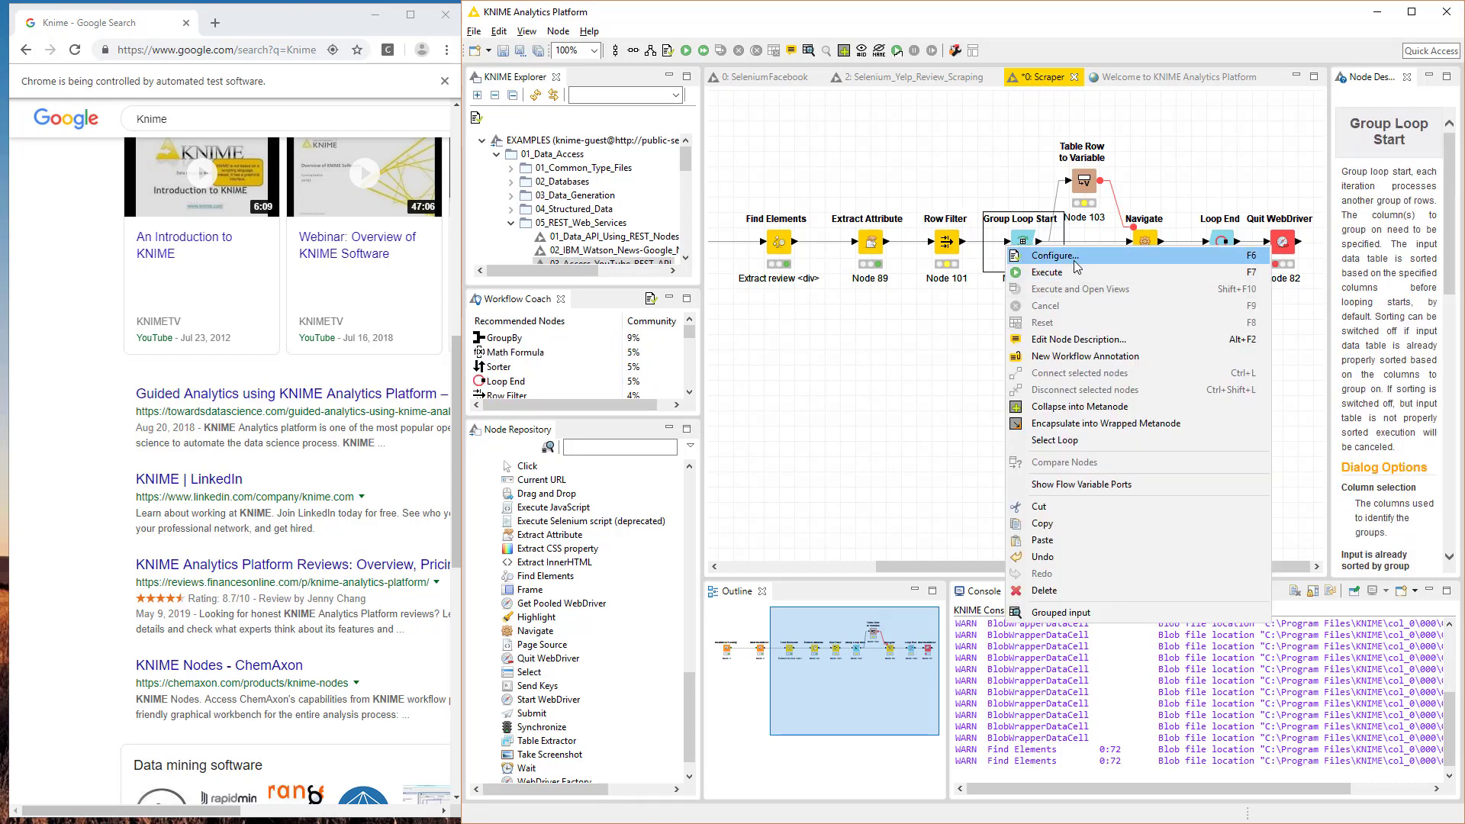
{"action": "left_click", "coordinate": [1074, 258]}
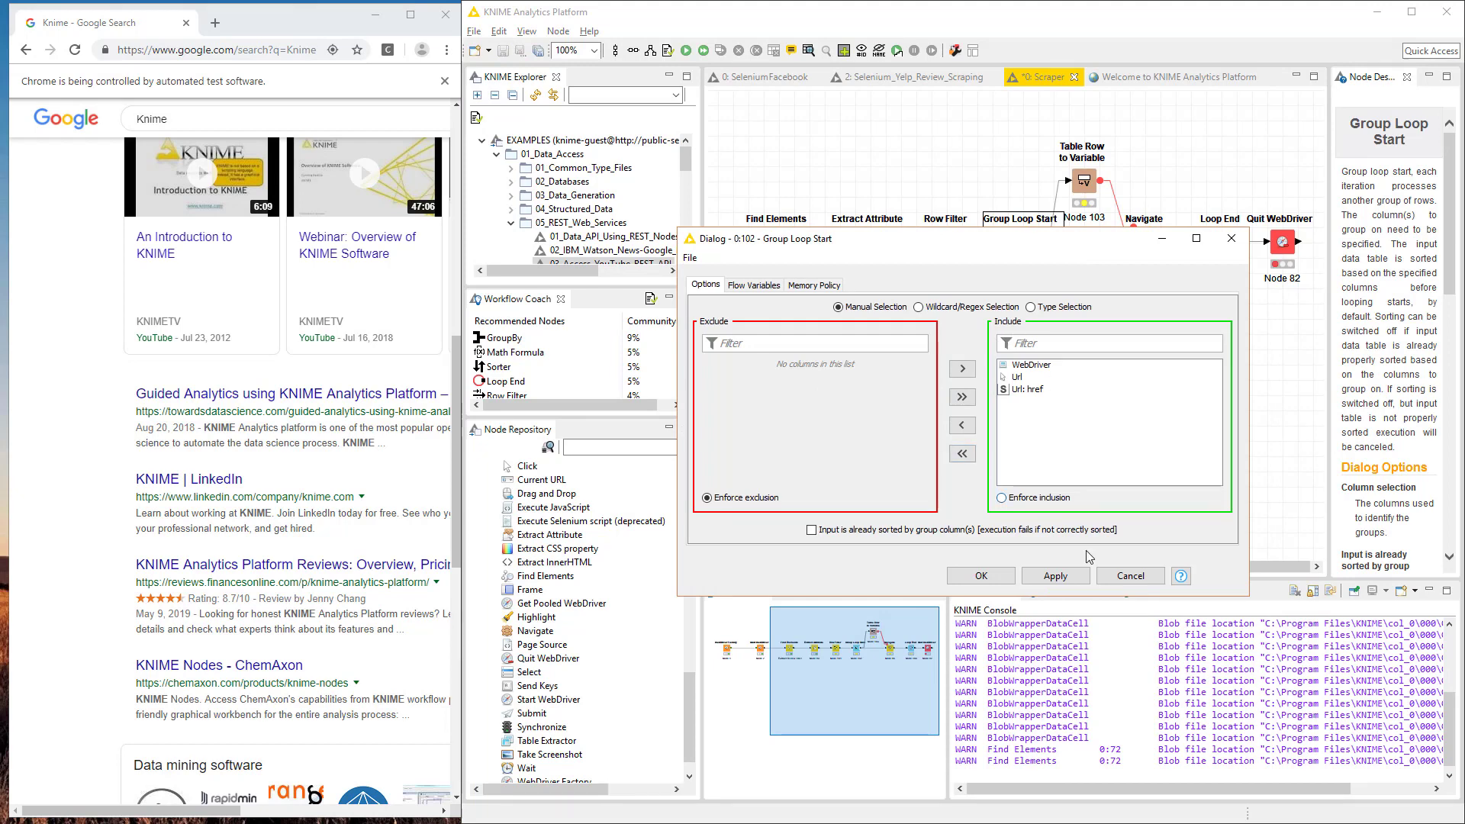
{"action": "left_click", "coordinate": [982, 586]}
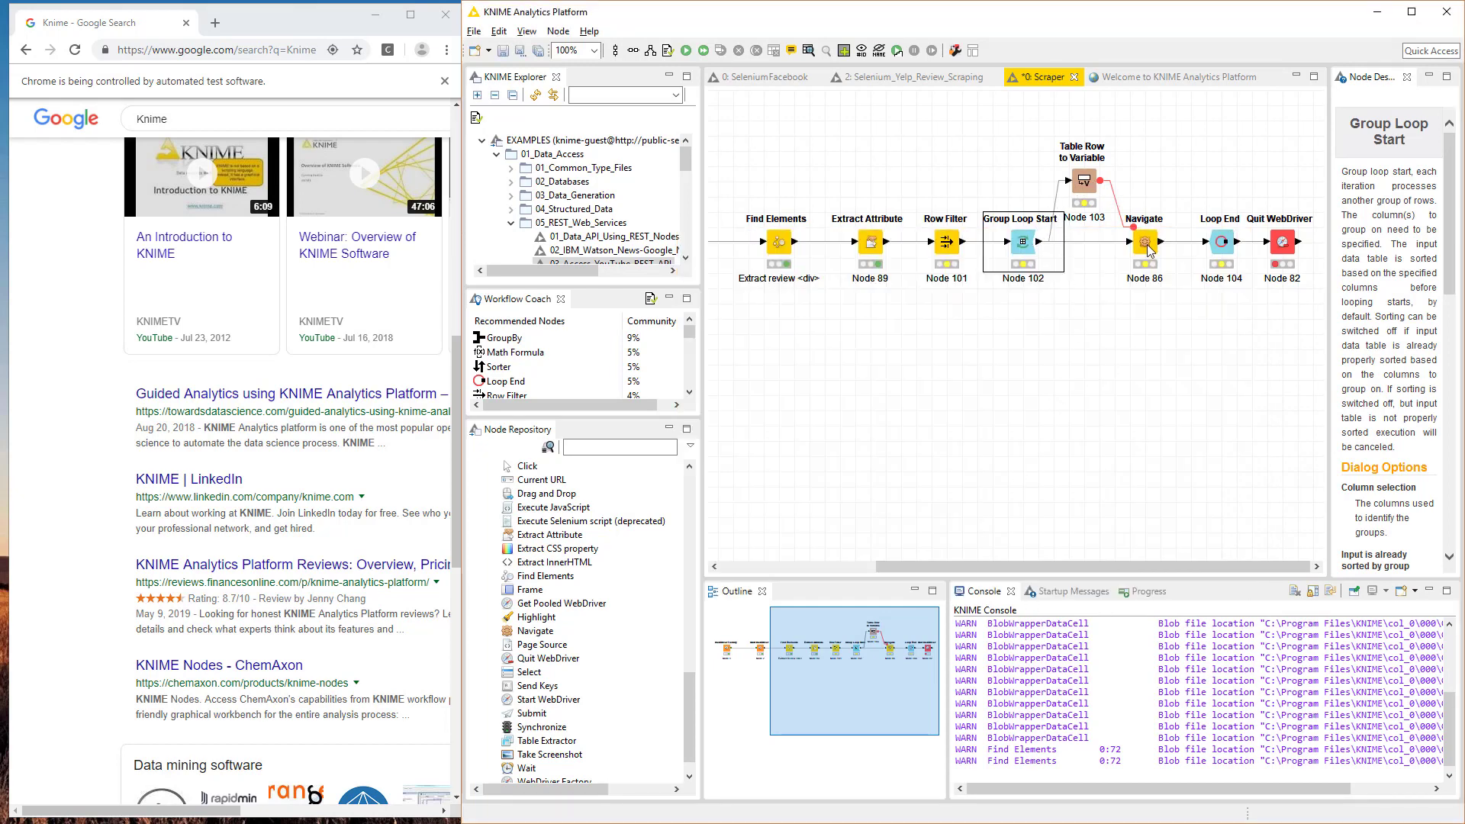
Review the Navigate node's URL navigation type and the flow variable assigned to its url parameter, and accept the settings
{"action": "left_click", "coordinate": [1079, 185]}
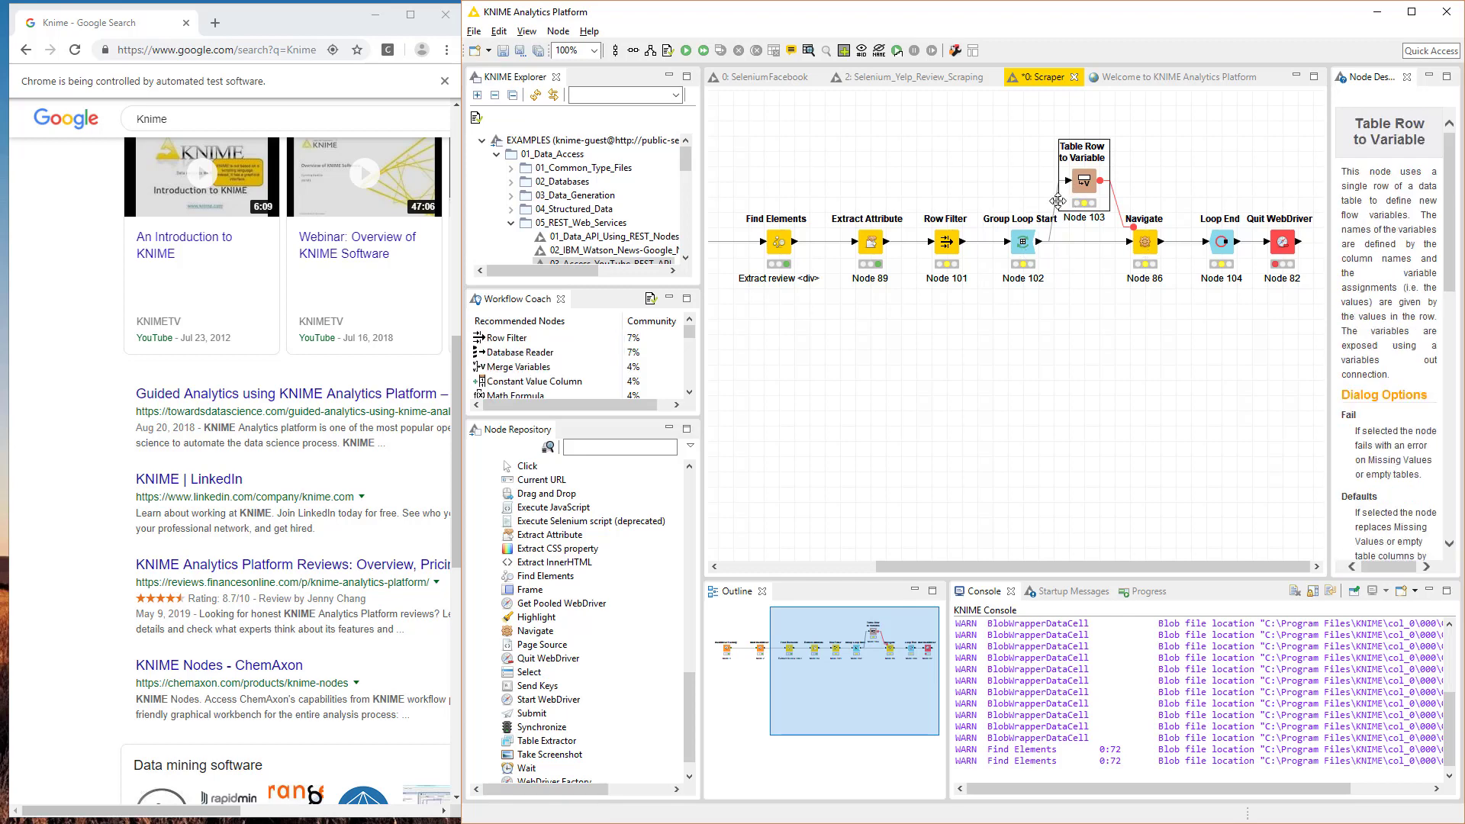
{"action": "right_click", "coordinate": [1143, 250]}
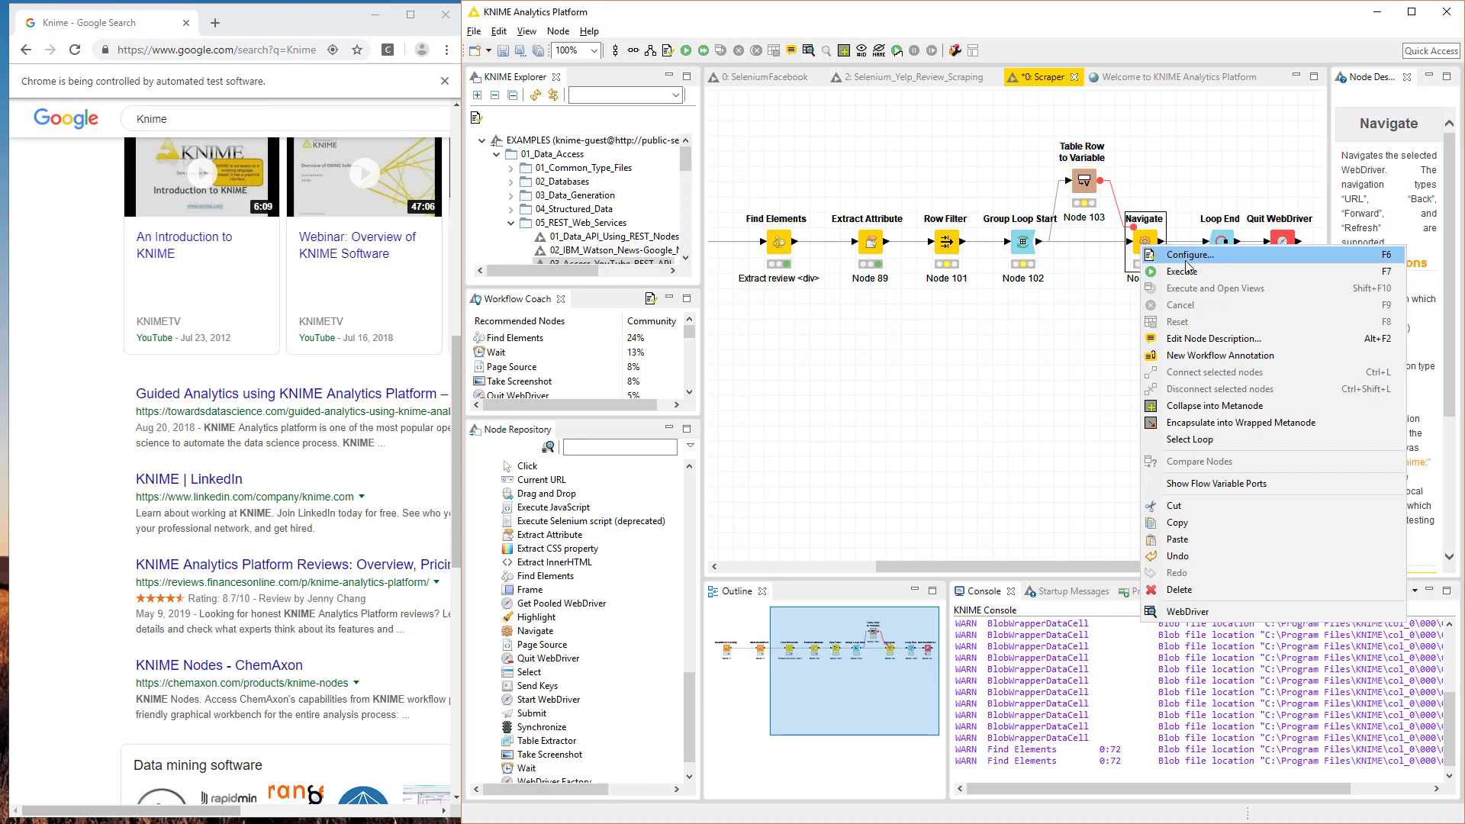
{"action": "left_click", "coordinate": [1187, 260]}
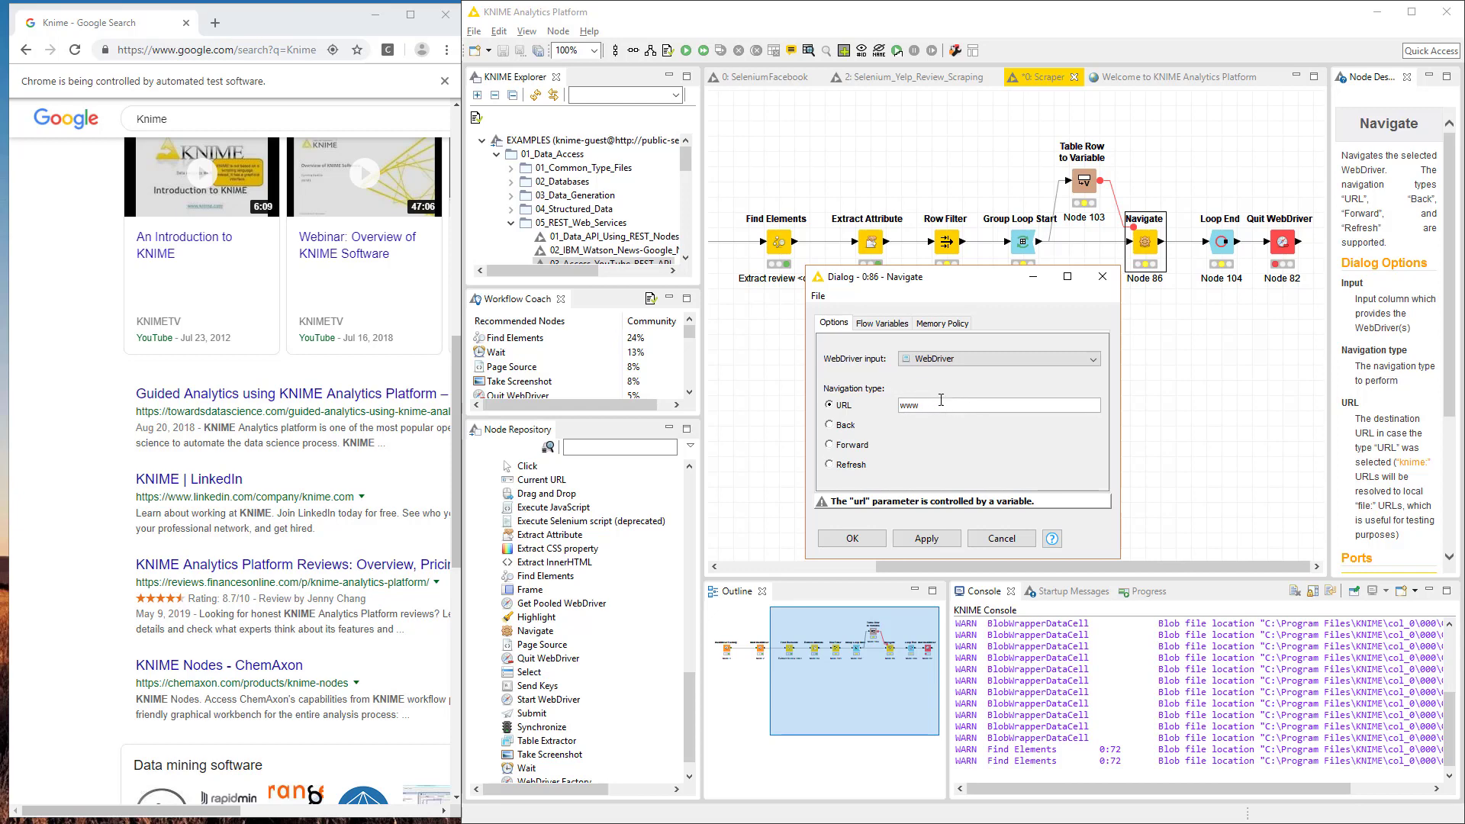
{"action": "left_click", "coordinate": [889, 331]}
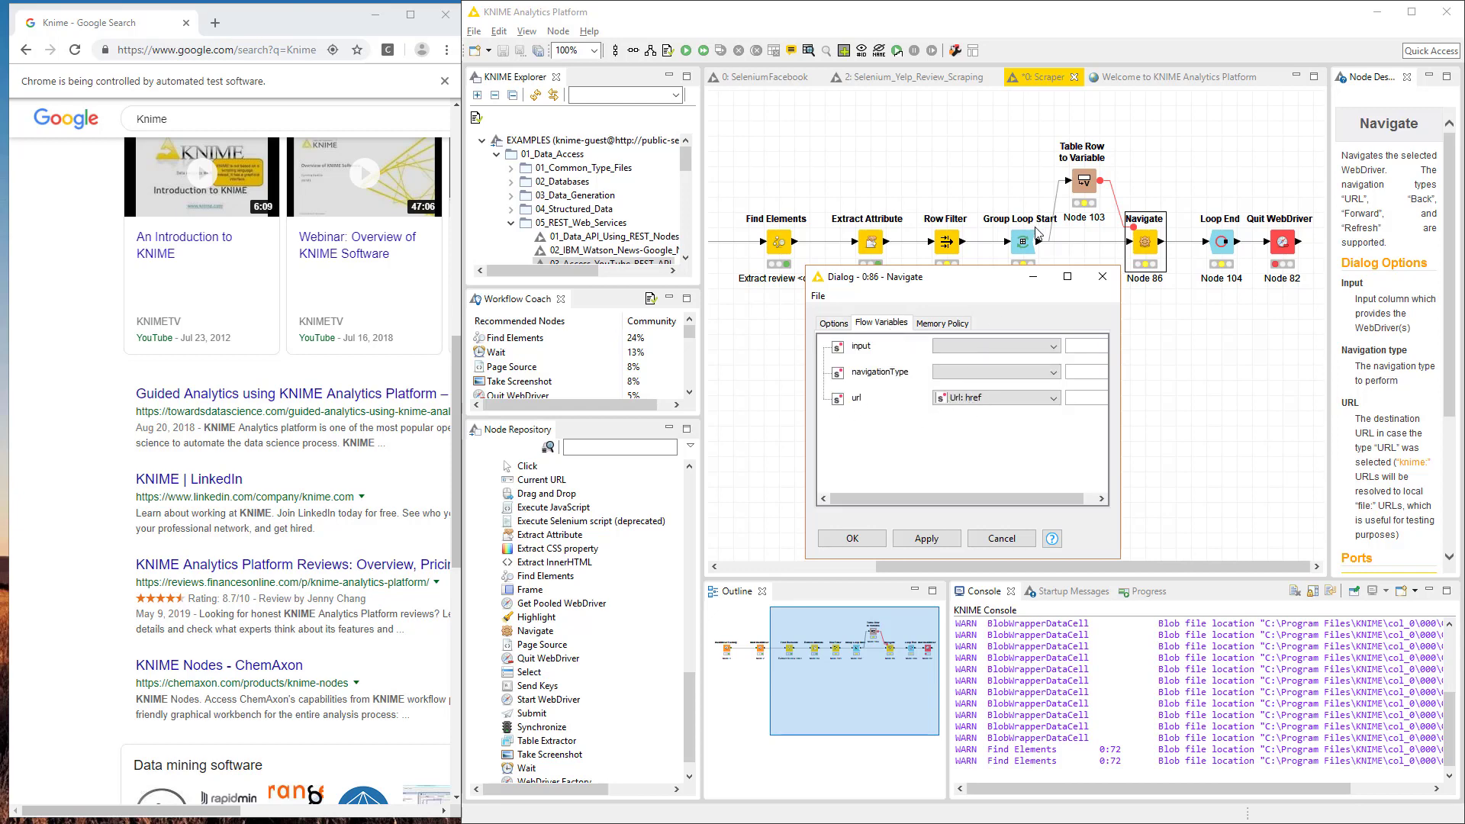
{"action": "left_click", "coordinate": [863, 541]}
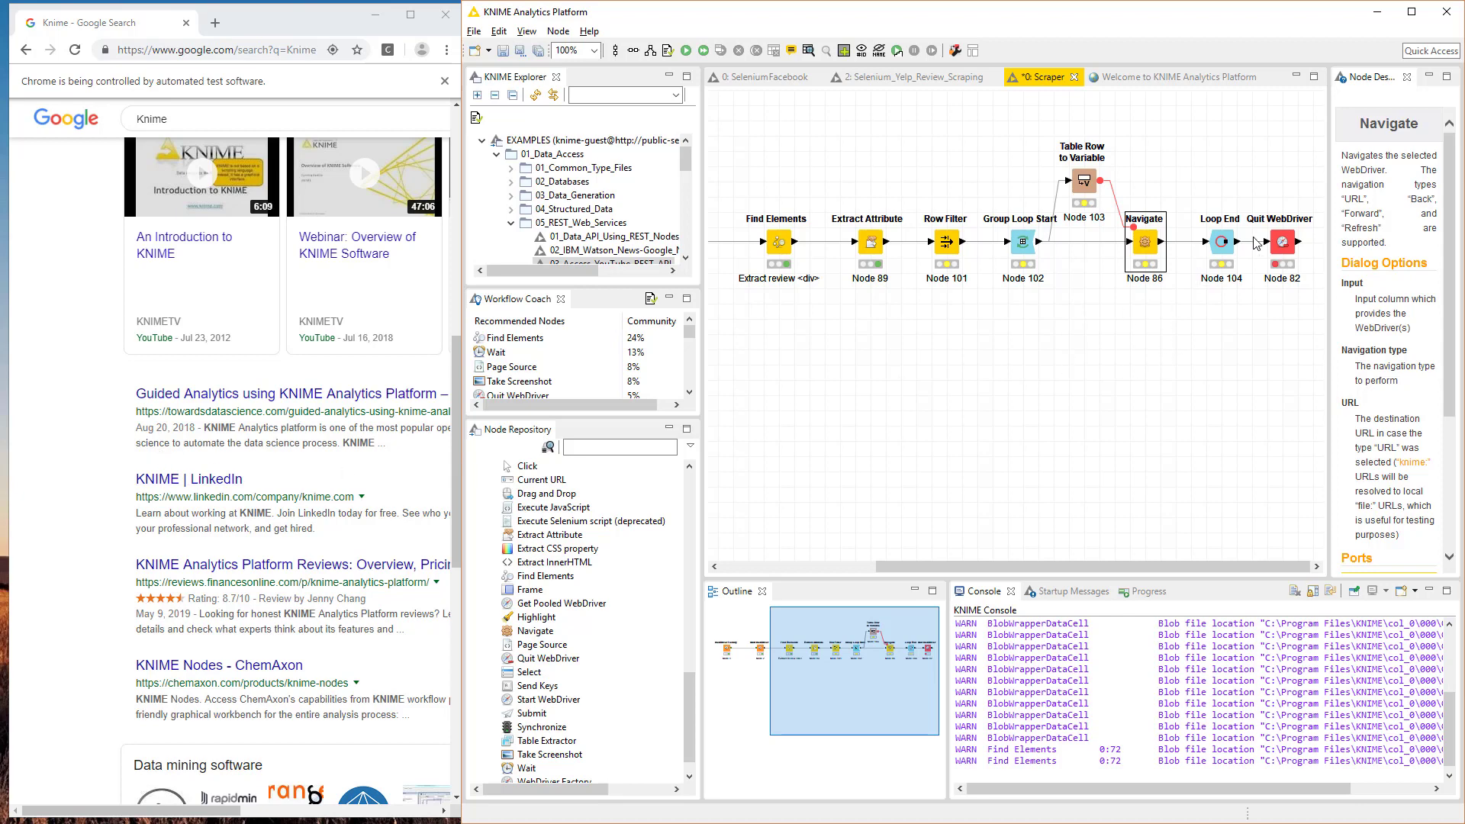
Execute the loop through the Loop End node to visit each filtered link, and run the Quit WebDriver node to close the browser
{"action": "left_click", "coordinate": [1230, 252]}
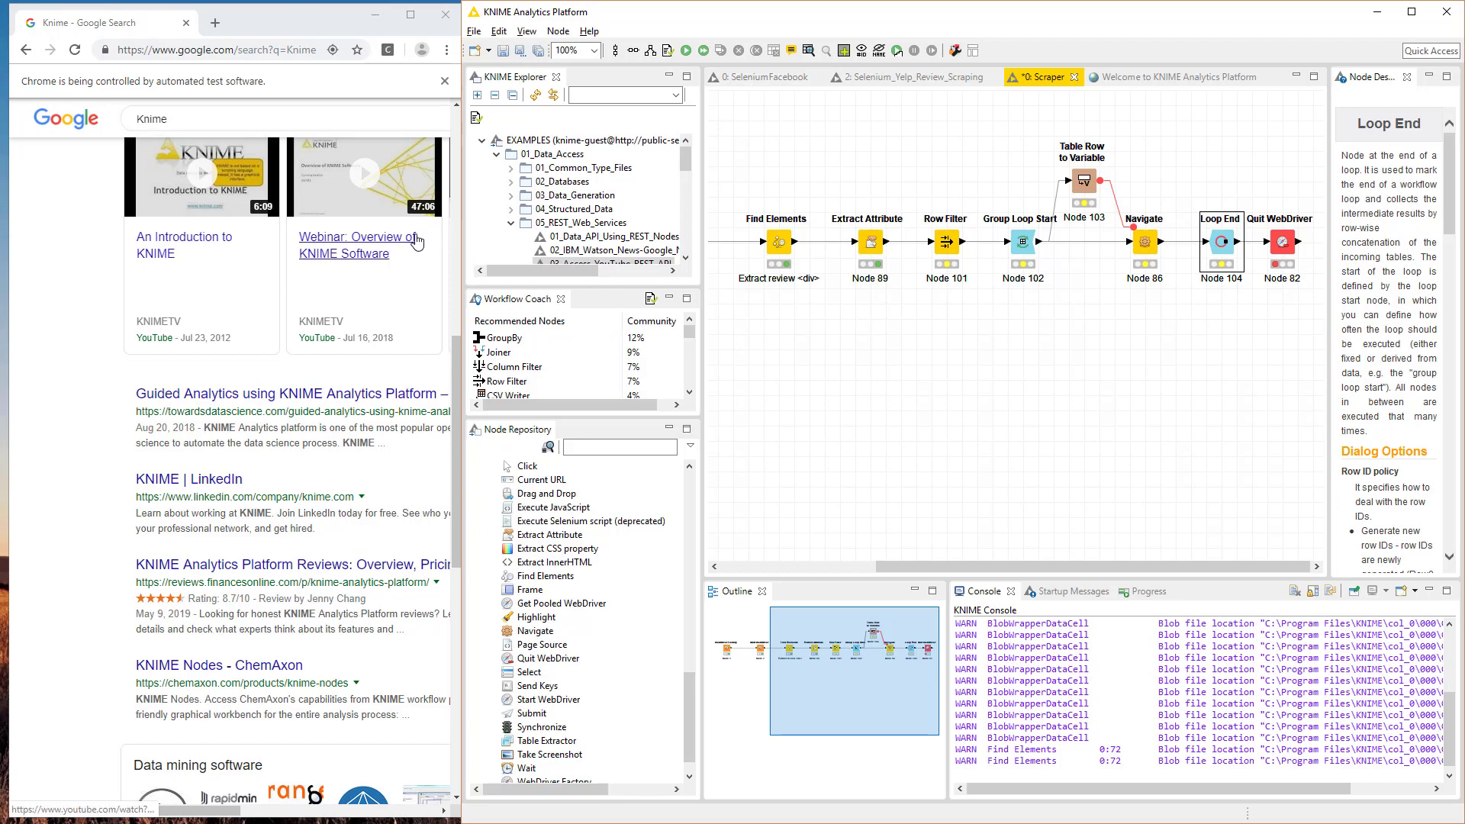
{"action": "key", "text": "F7"}
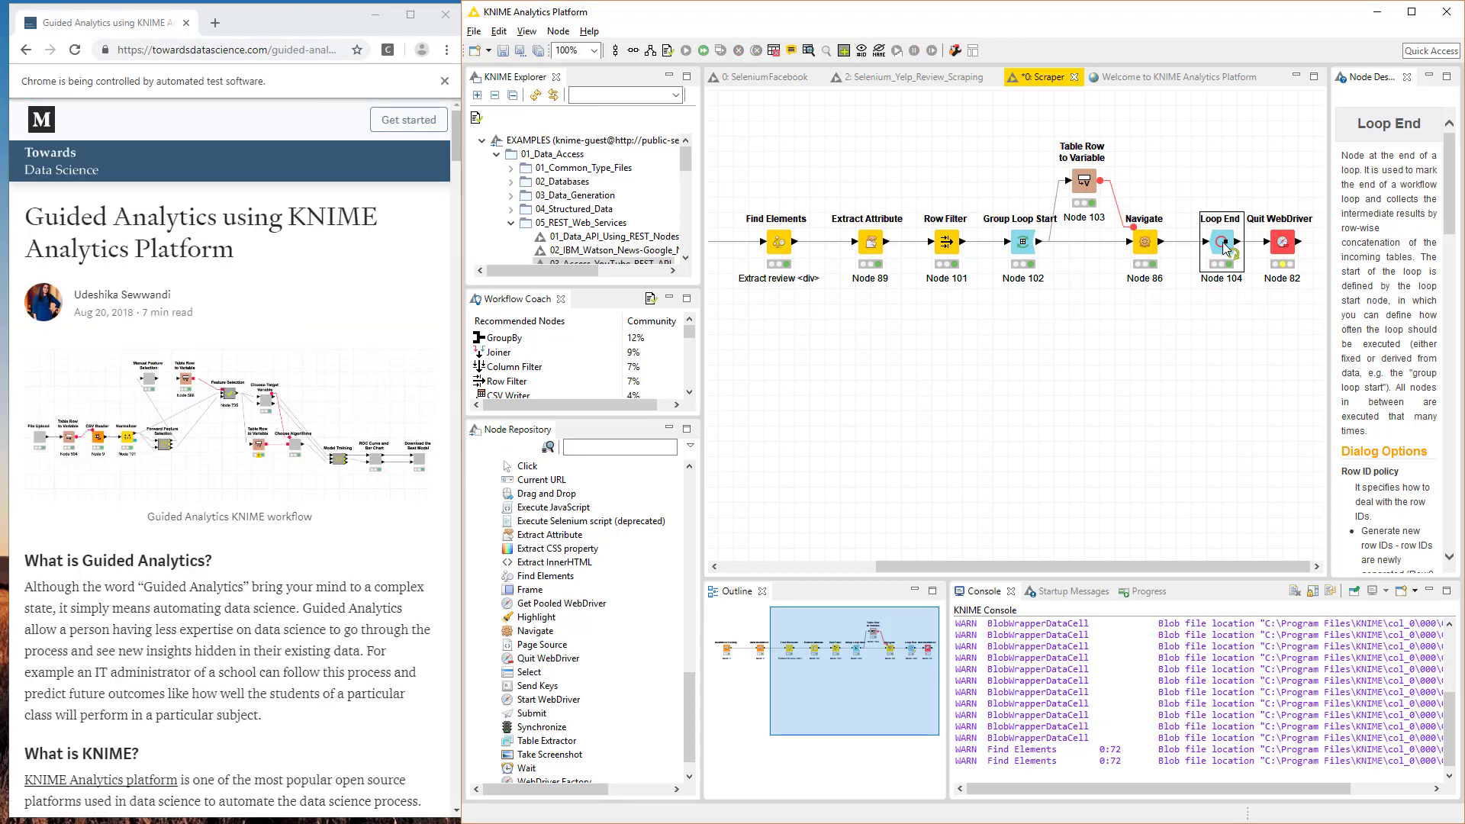
{"action": "left_click", "coordinate": [1283, 244]}
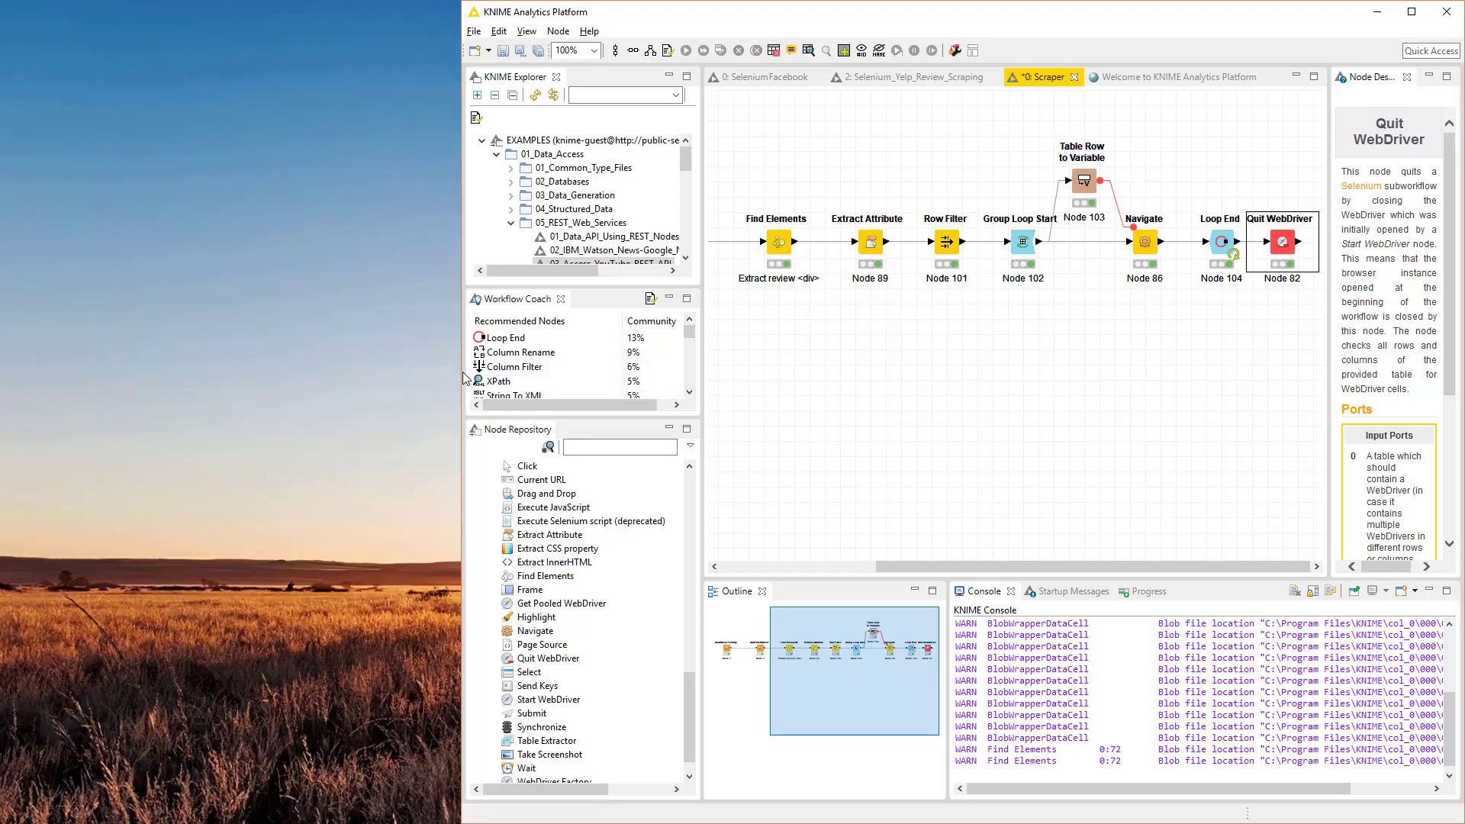
Deselect all nodes and widen the KNIME window across the full screen width to show the entire workflow
{"action": "left_click", "coordinate": [474, 392]}
{"action": "left_click", "coordinate": [775, 403]}
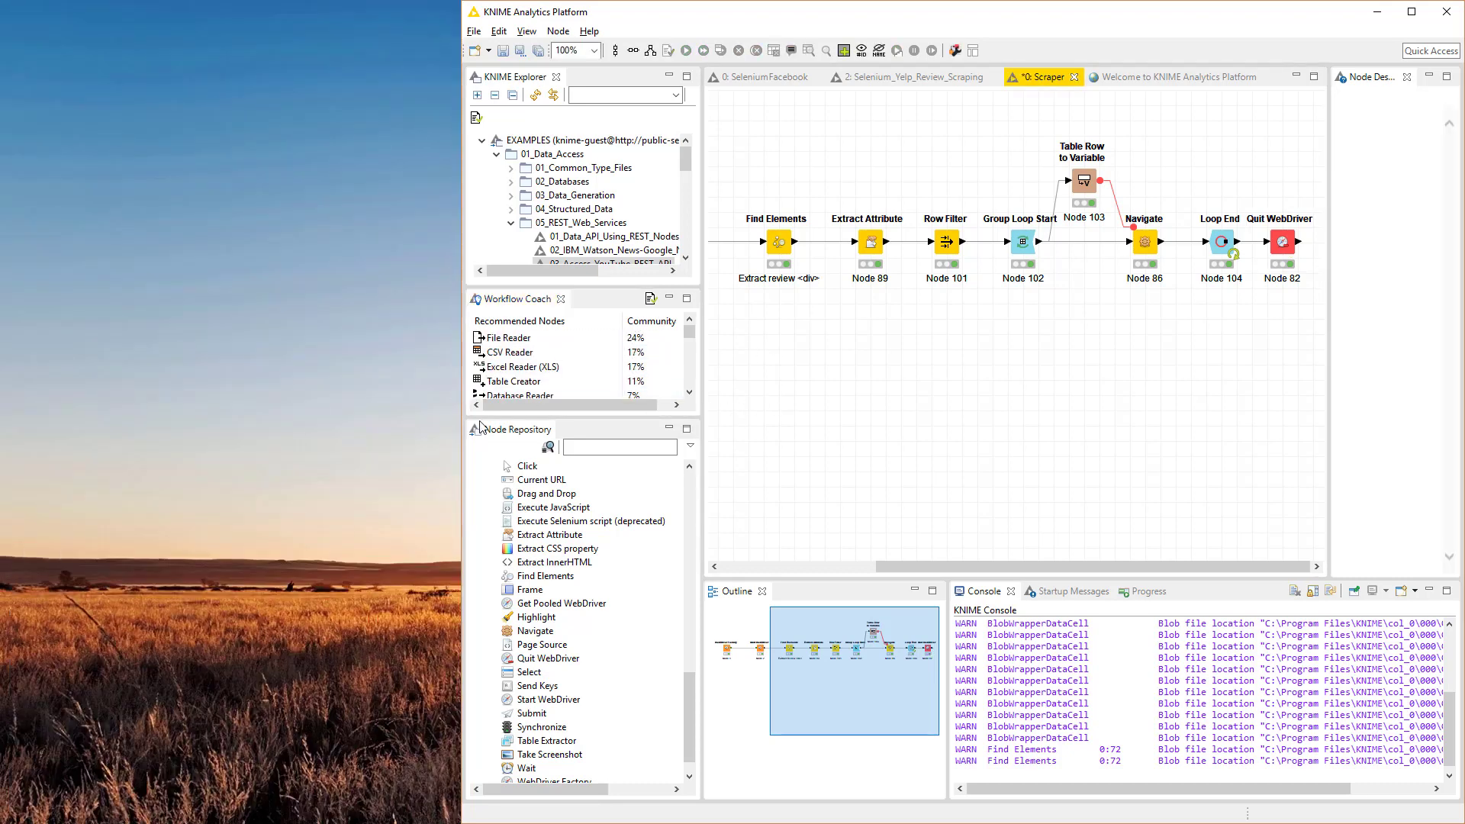
{"action": "left_click_drag", "start_coordinate": [458, 426], "coordinate": [6, 406]}
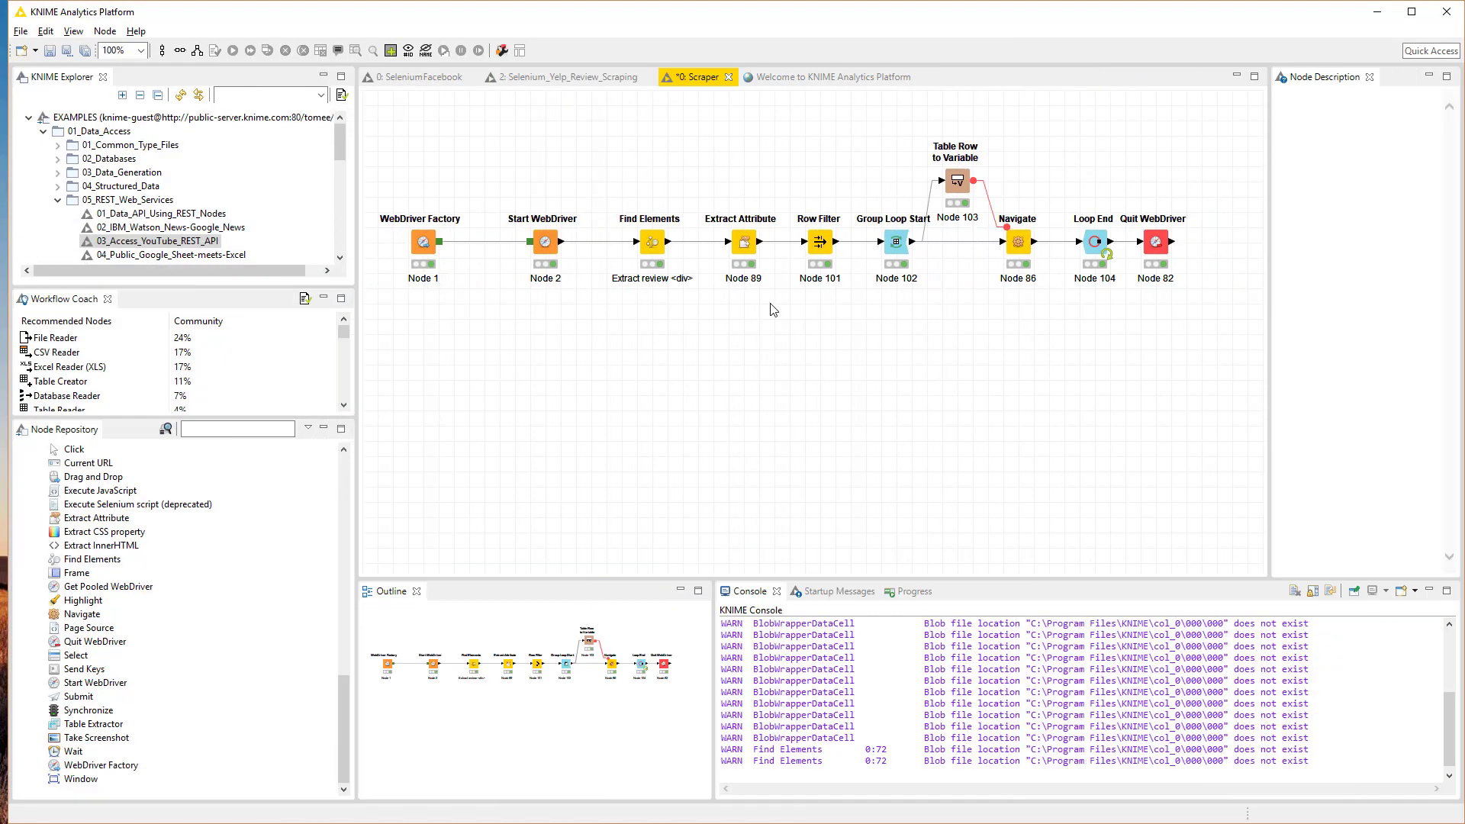